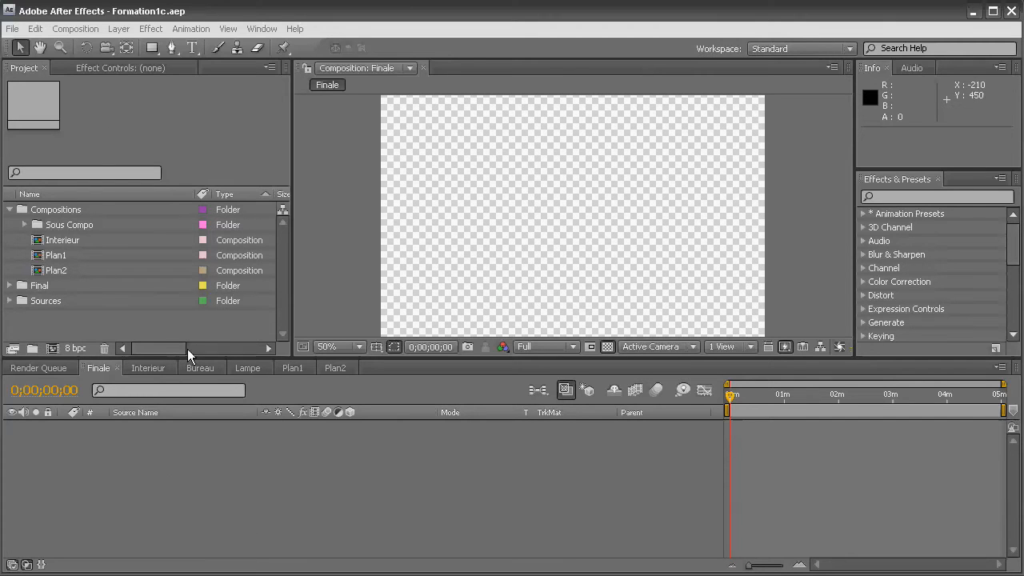
# Open the Plan1 and Plan2 compositions in turn to examine their contents.
pyautogui.click(59, 256)
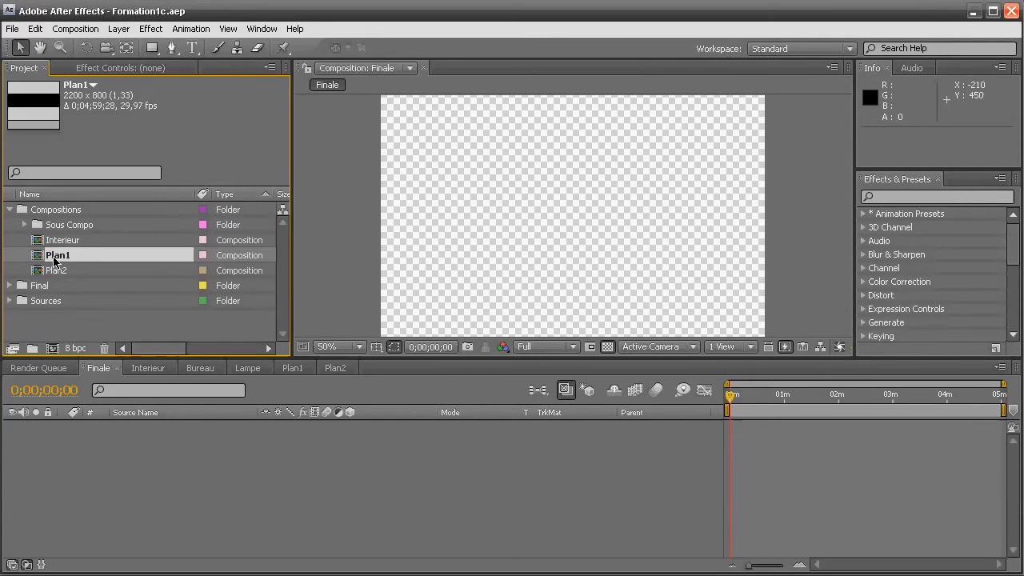
pyautogui.doubleClick(42, 256)
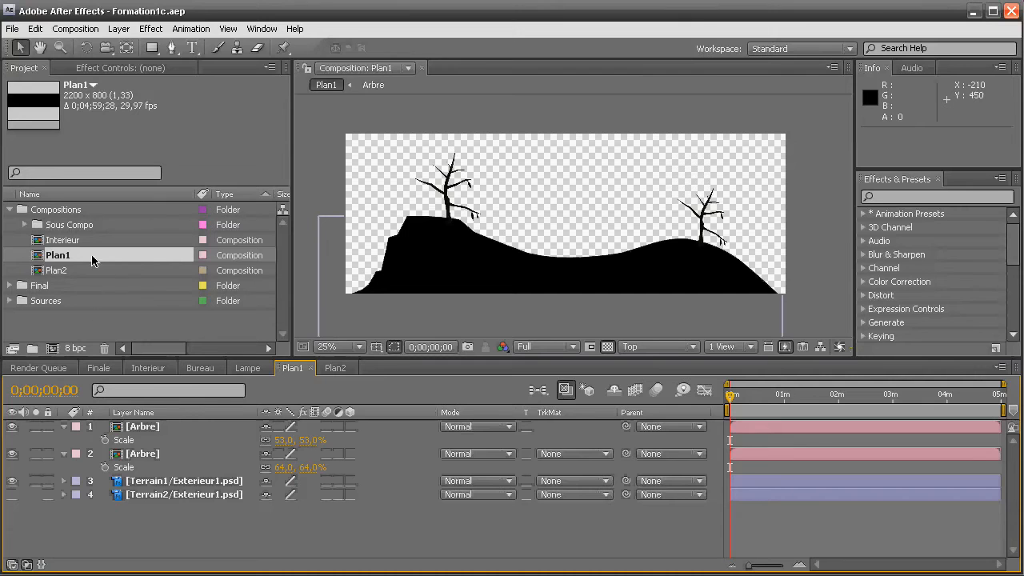
pyautogui.doubleClick(52, 271)
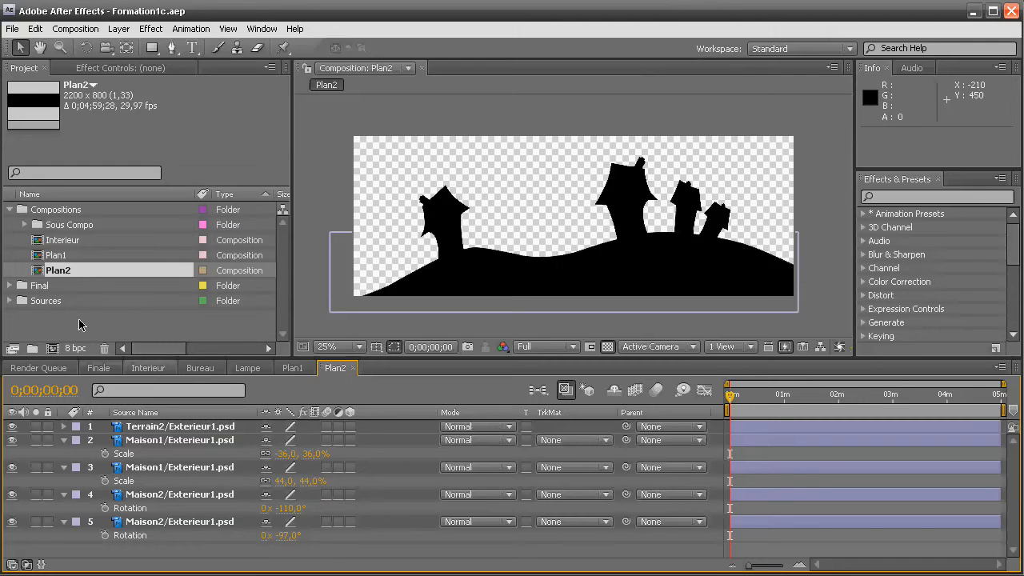
# Add the Plan1 and Plan2 compositions together as layers in the Finale composition.
pyautogui.click(99, 369)
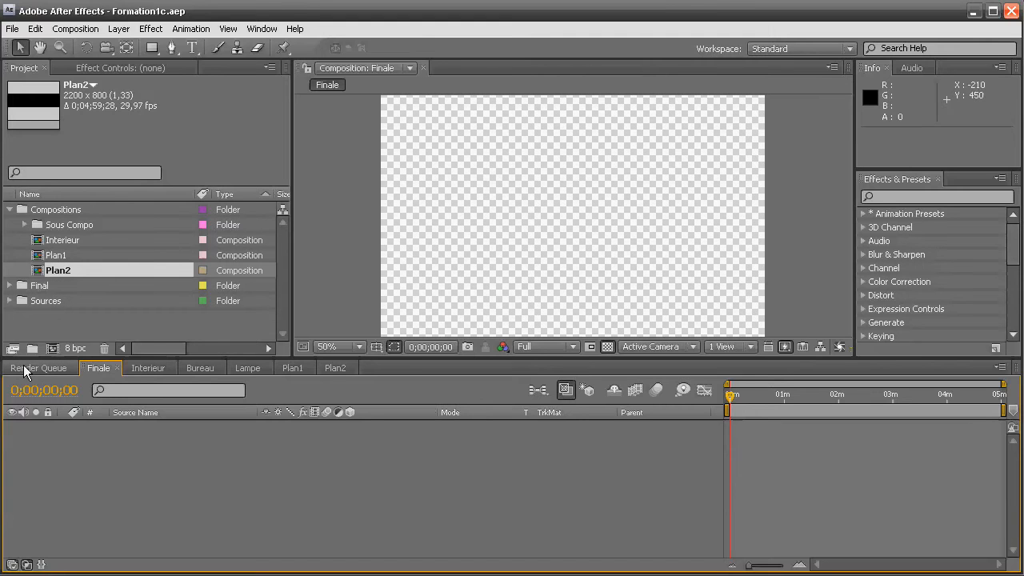
pyautogui.keyDown('ctrl'); pyautogui.click(55, 261); pyautogui.keyUp('ctrl')
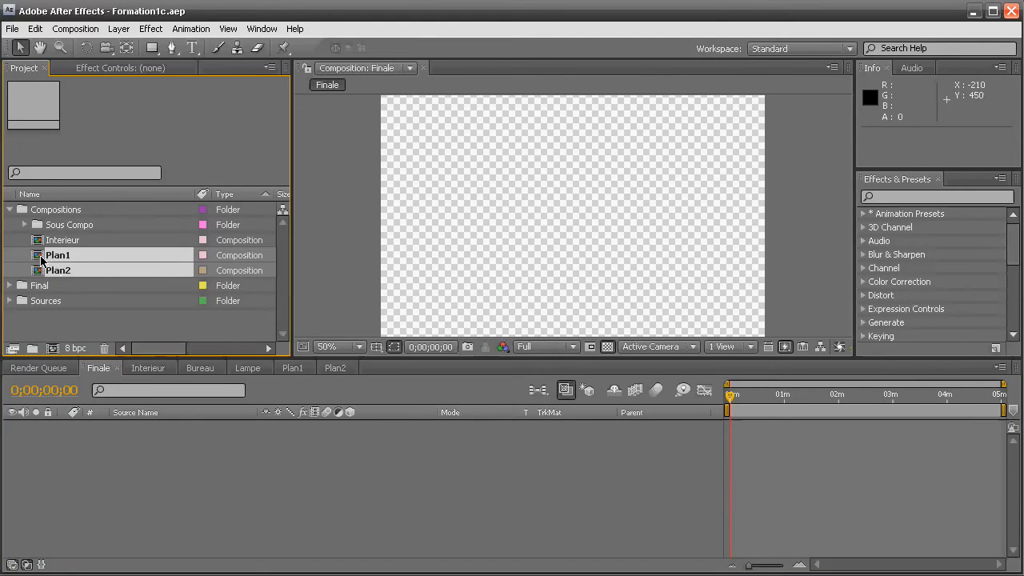
pyautogui.moveTo(39, 257); pyautogui.dragTo(123, 480)
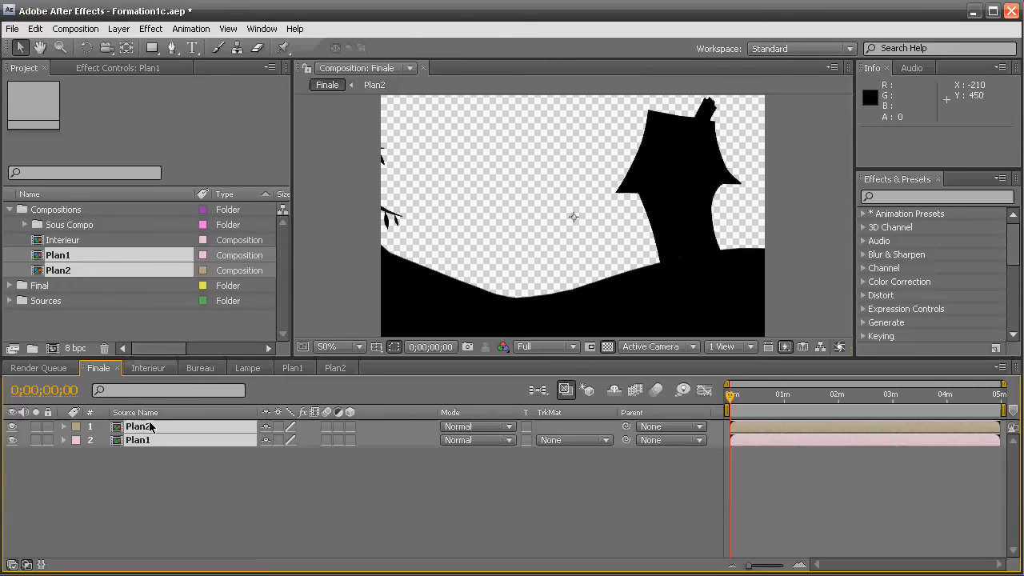
pyautogui.click(245, 515)
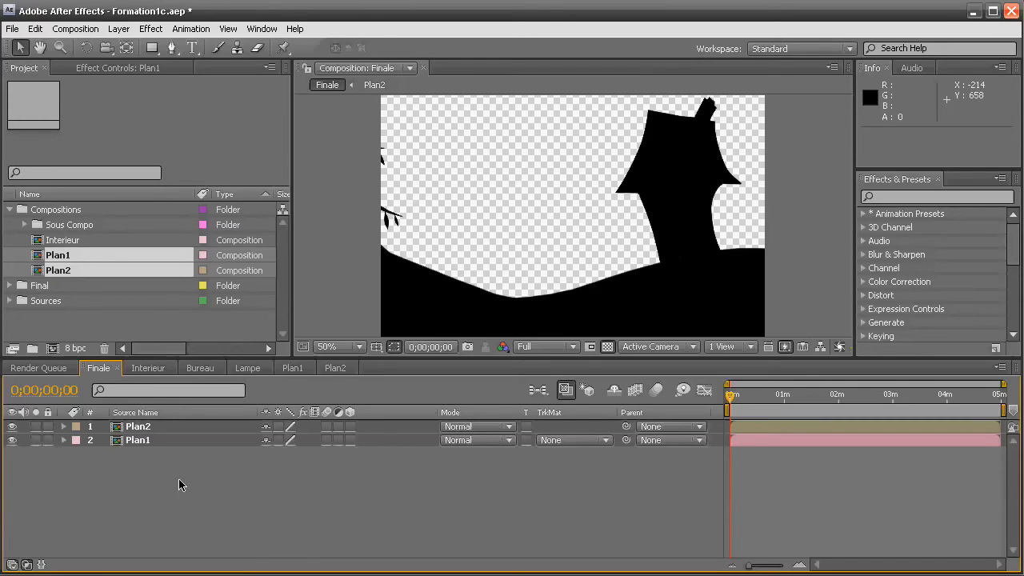
# Make the Plan2 and Plan1 layers 3D and move the current time to 0;00;16;24.
pyautogui.click(350, 427)
pyautogui.moveTo(731, 395); pyautogui.dragTo(745, 395)
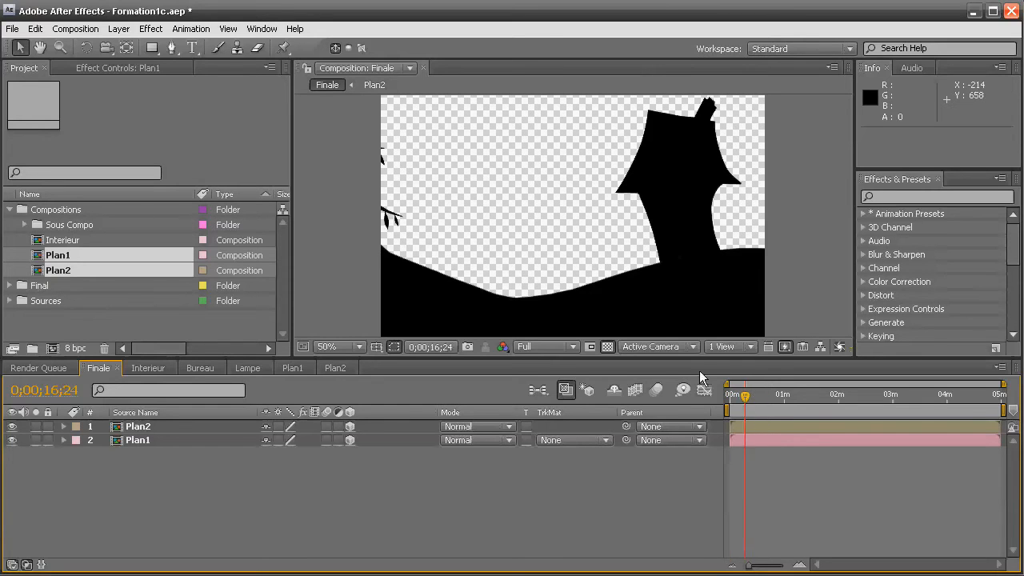
pyautogui.click(440, 348)
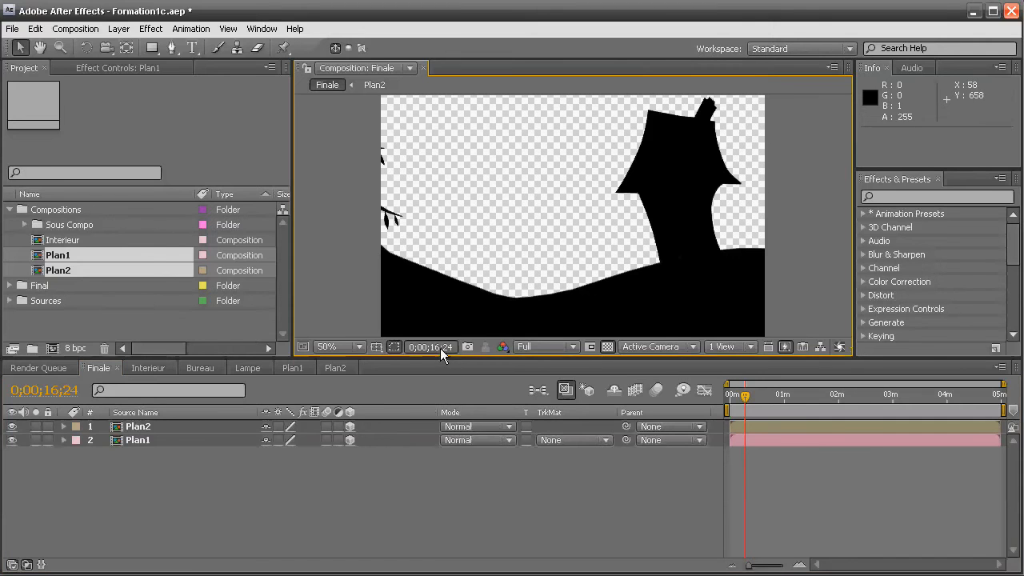
pyautogui.click(410, 228)
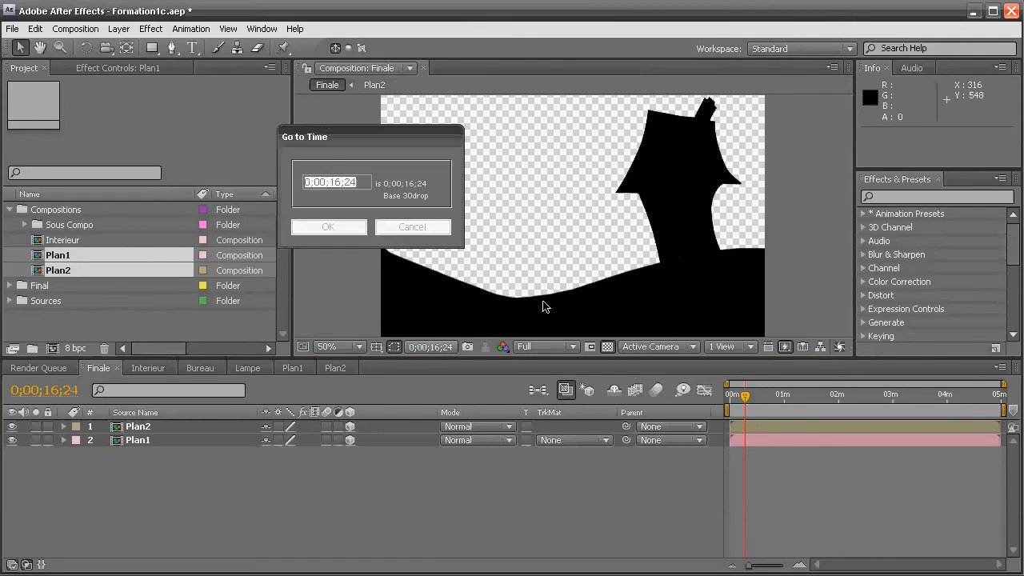
# Set the Finale viewer to 25% magnification and switch it to the 2 Views - Horizontal layout.
pyautogui.click(351, 346)
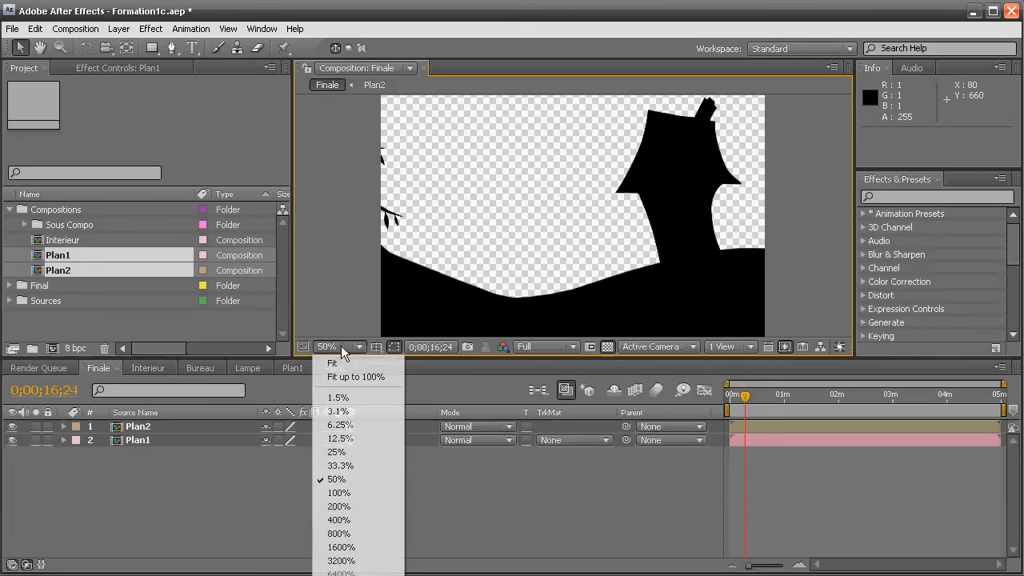
pyautogui.click(351, 466)
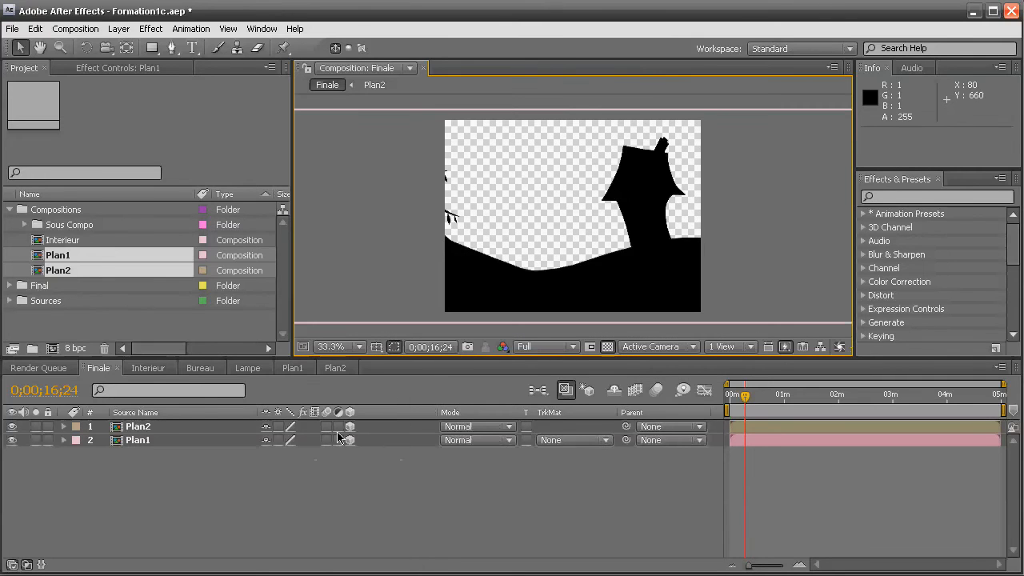
pyautogui.click(346, 346)
pyautogui.click(340, 451)
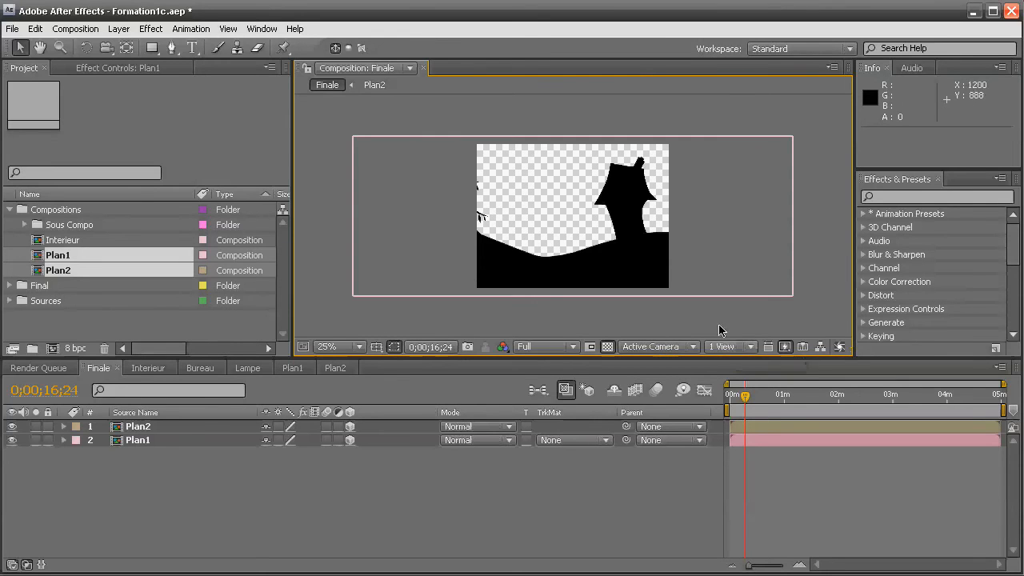
pyautogui.click(750, 348)
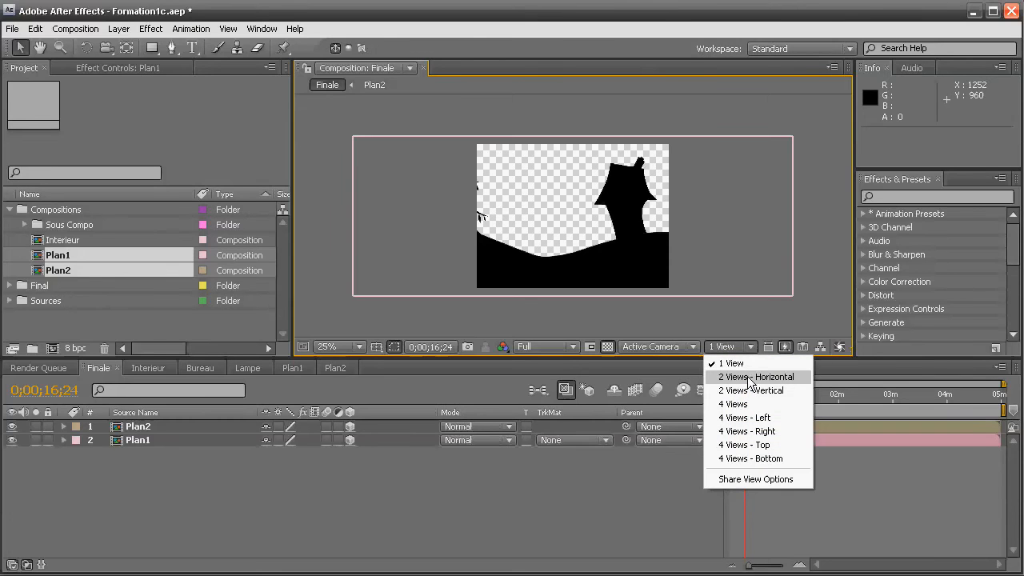
pyautogui.click(750, 376)
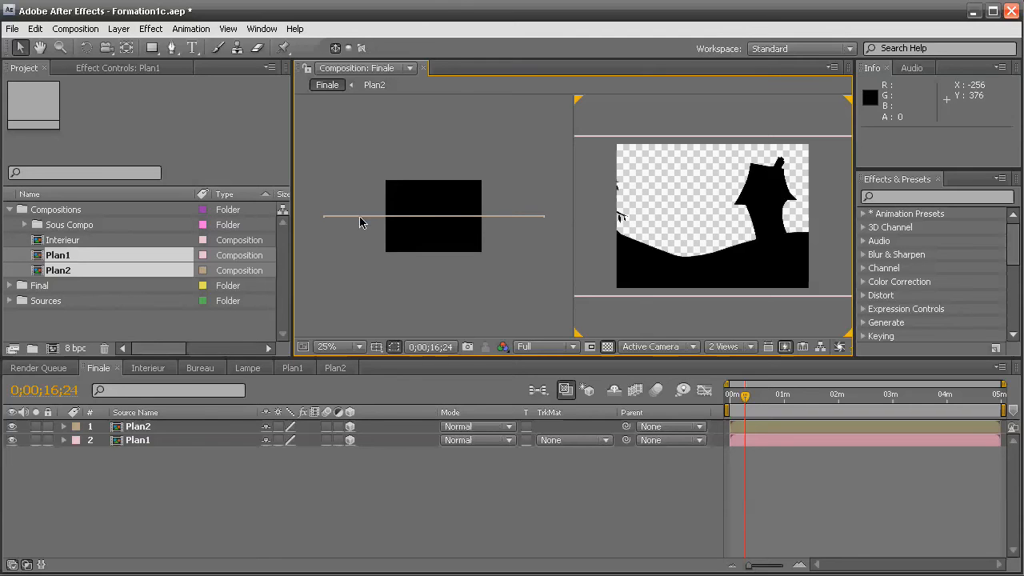
# Examine how the Plan2 and Plan1 layers appear in the Top and Active Camera views.
pyautogui.click(142, 430)
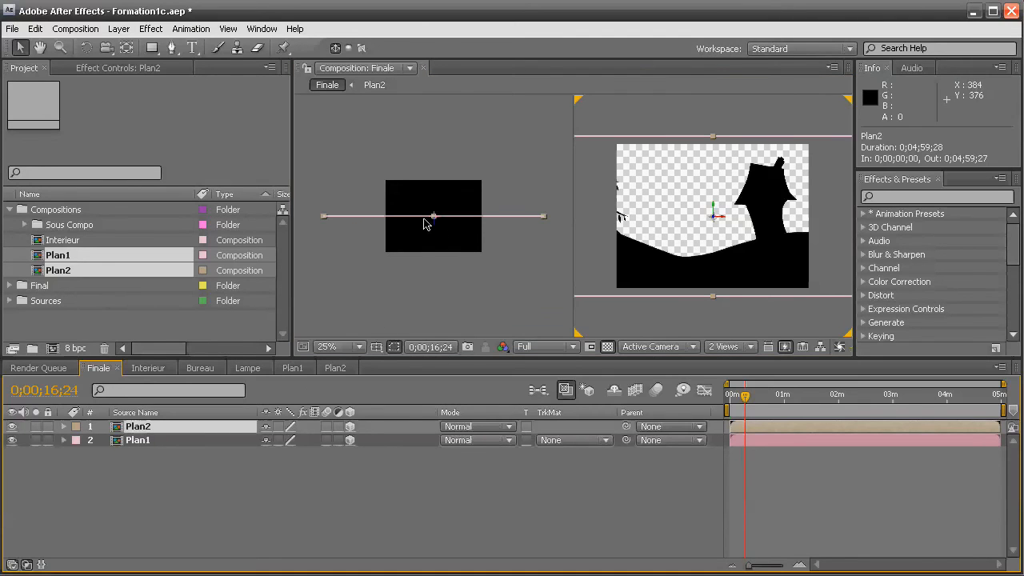
pyautogui.click(271, 542)
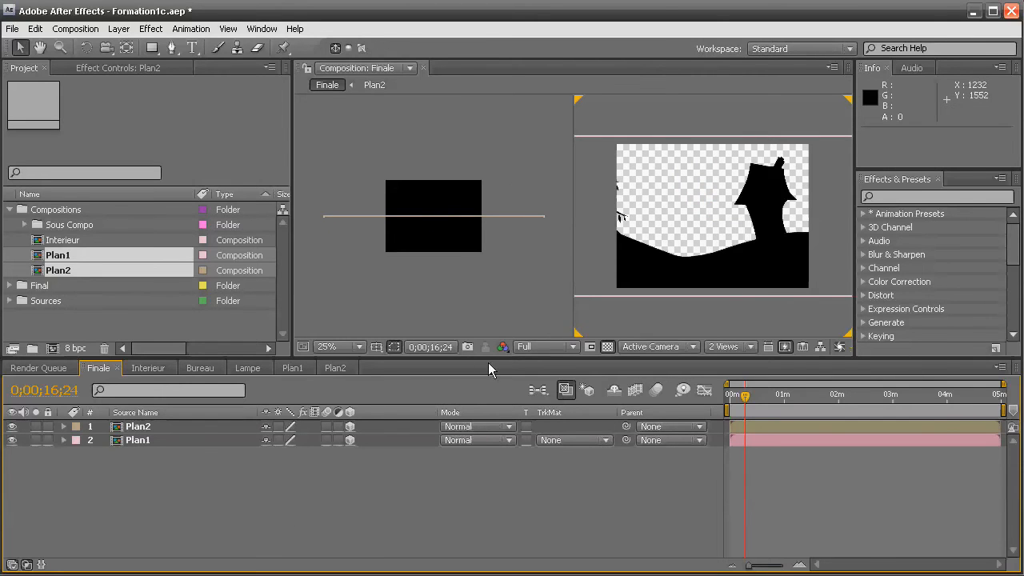
pyautogui.click(444, 292)
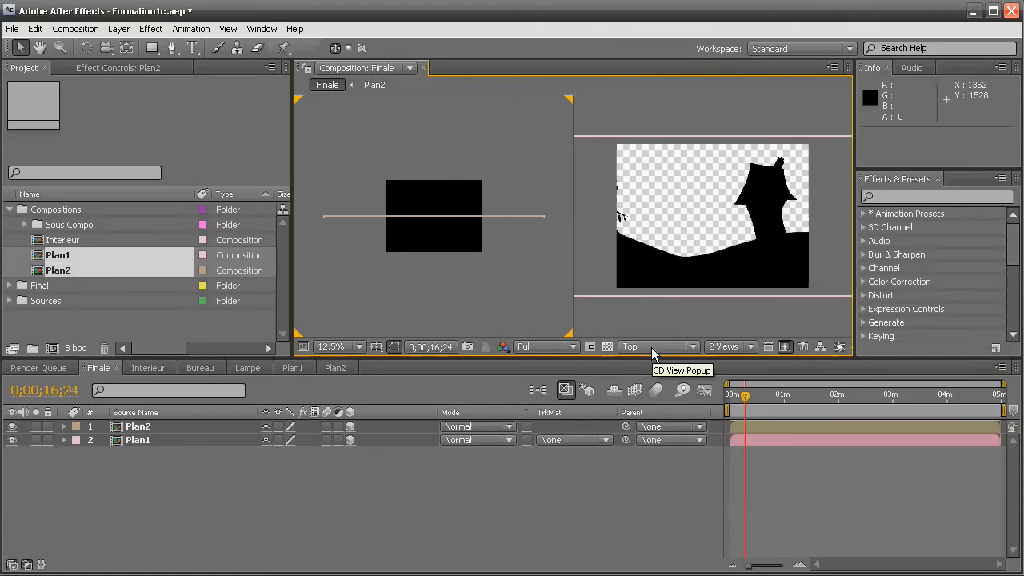
pyautogui.click(664, 316)
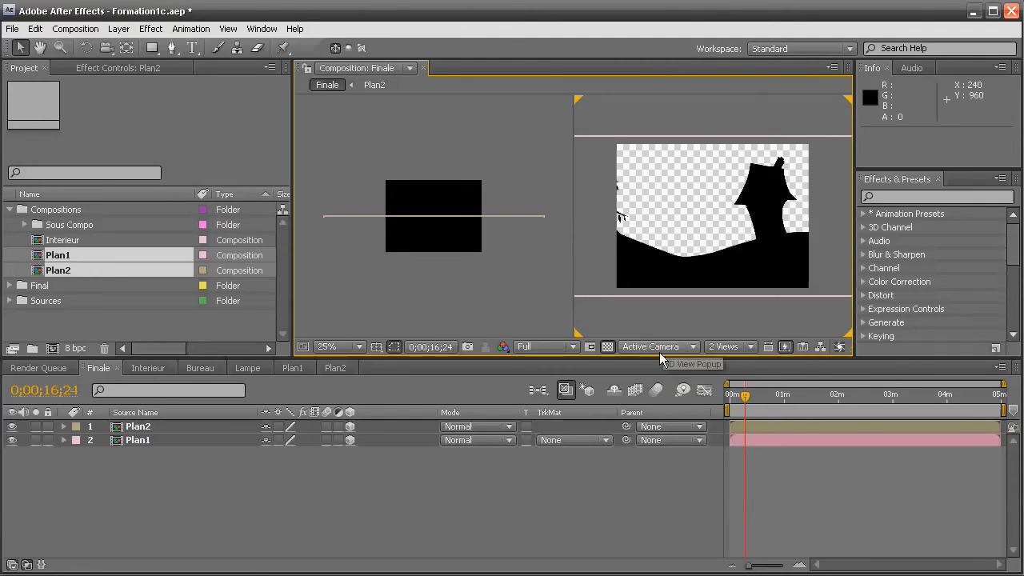
# Show the transparency grid in the Top view, switching 3D off and back on for both layers.
pyautogui.click(439, 308)
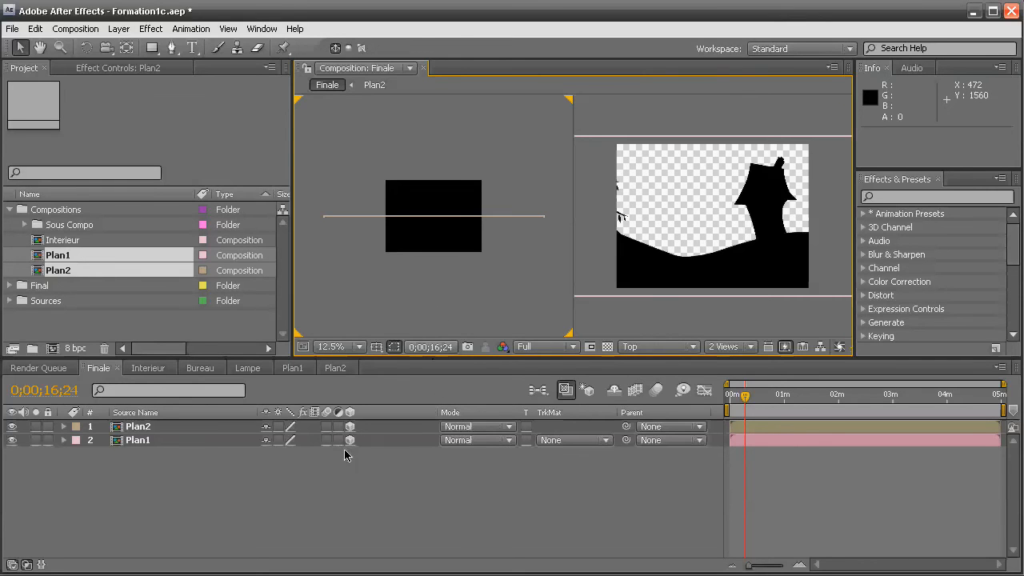
pyautogui.moveTo(352, 432); pyautogui.dragTo(365, 438)
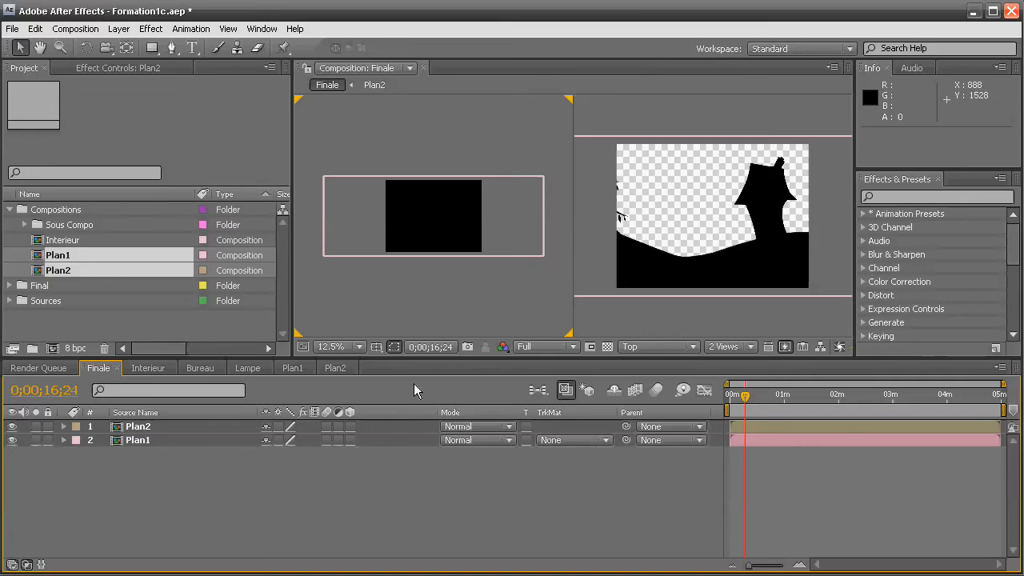
pyautogui.click(464, 308)
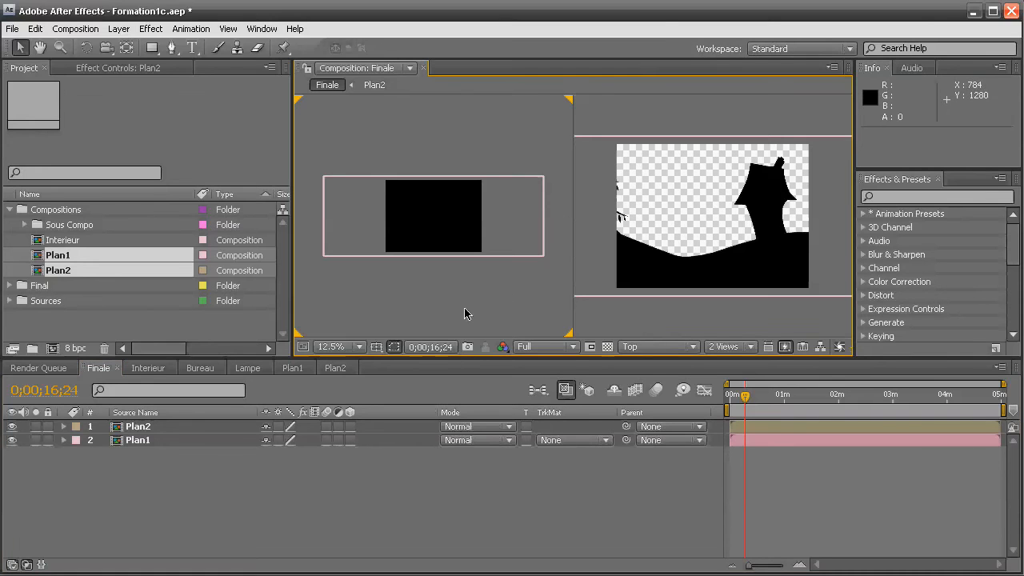
pyautogui.click(605, 347)
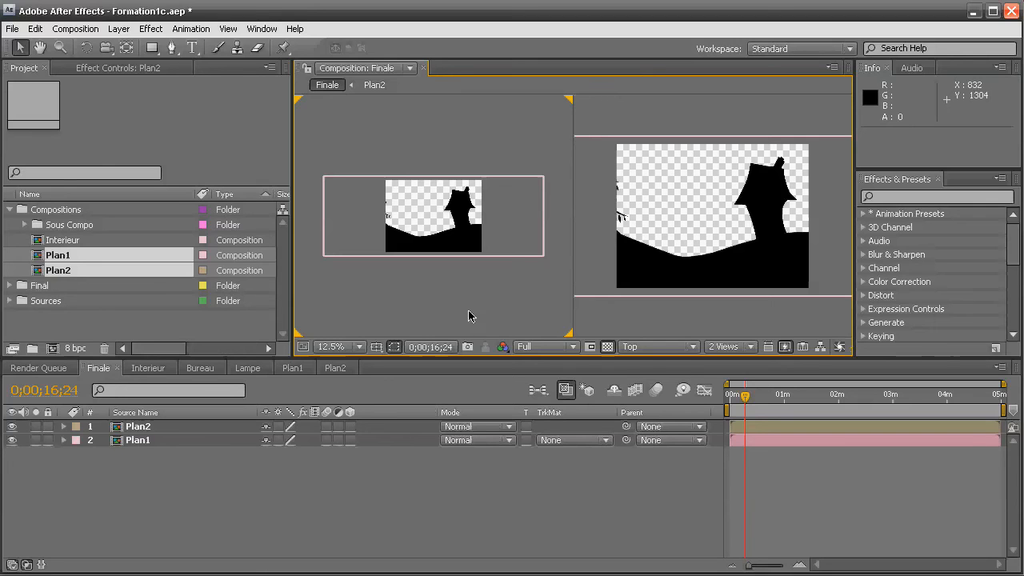
pyautogui.click(350, 427)
pyautogui.click(350, 439)
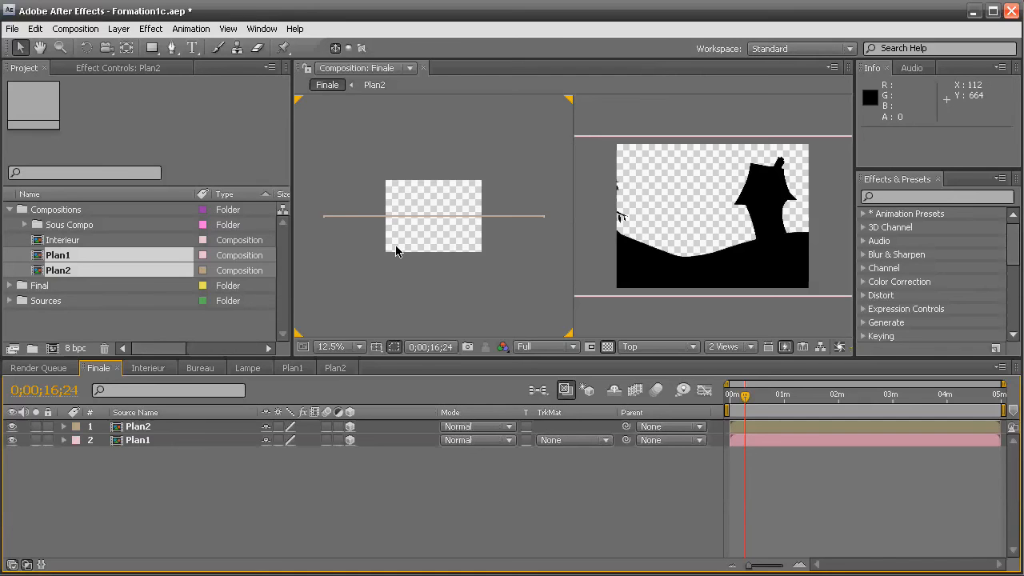
# Move the Plan2 layer back in depth in the Top view to a Z position of 1688.
pyautogui.click(371, 214)
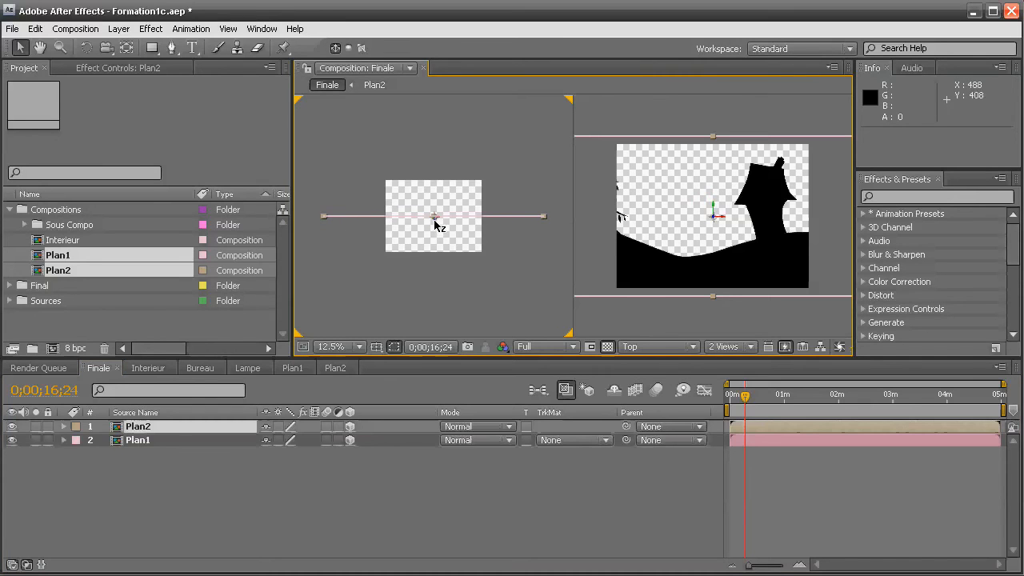
pyautogui.moveTo(434, 222); pyautogui.dragTo(443, 106)
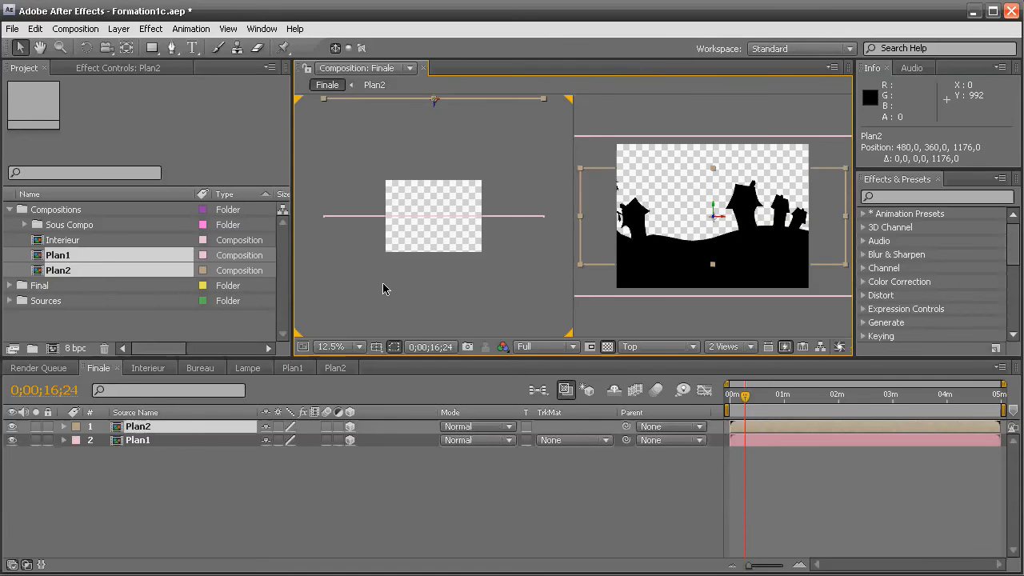
pyautogui.click(359, 346)
pyautogui.click(343, 425)
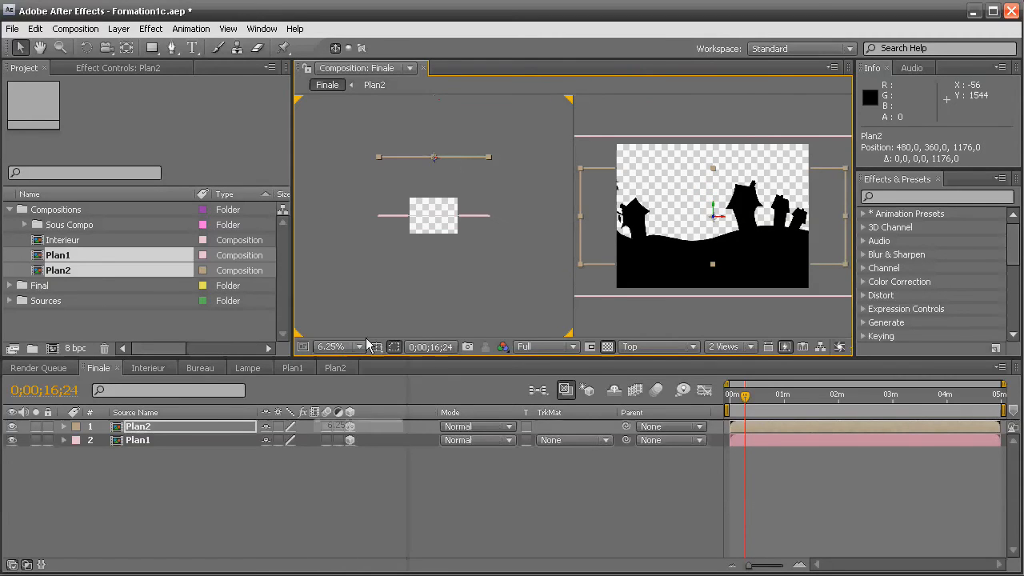
pyautogui.click(435, 169)
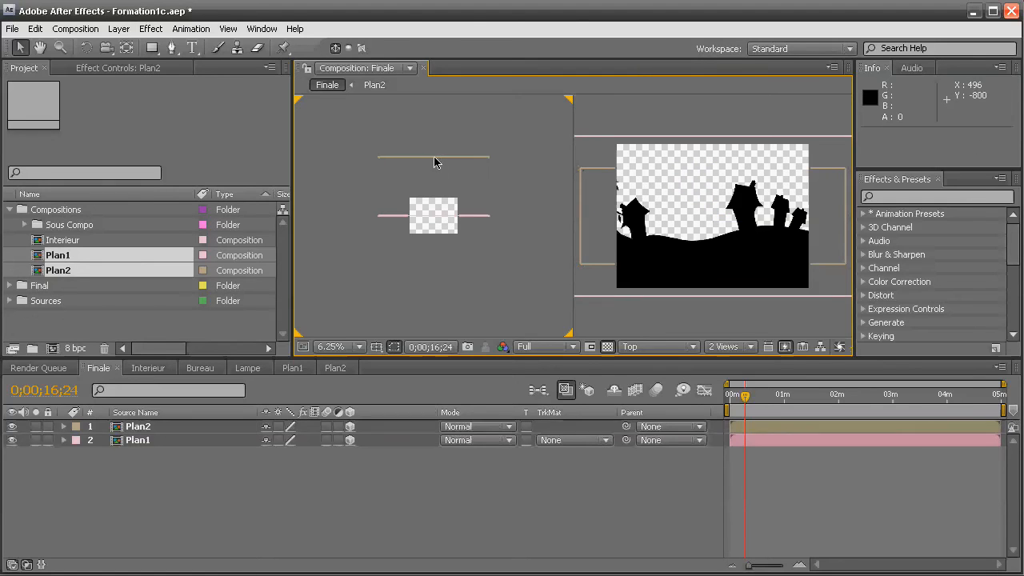
pyautogui.click(434, 159)
pyautogui.moveTo(435, 163)
pyautogui.mouseDown()
pyautogui.moveTo(434, 139)
pyautogui.moveTo(439, 151)
pyautogui.mouseUp()
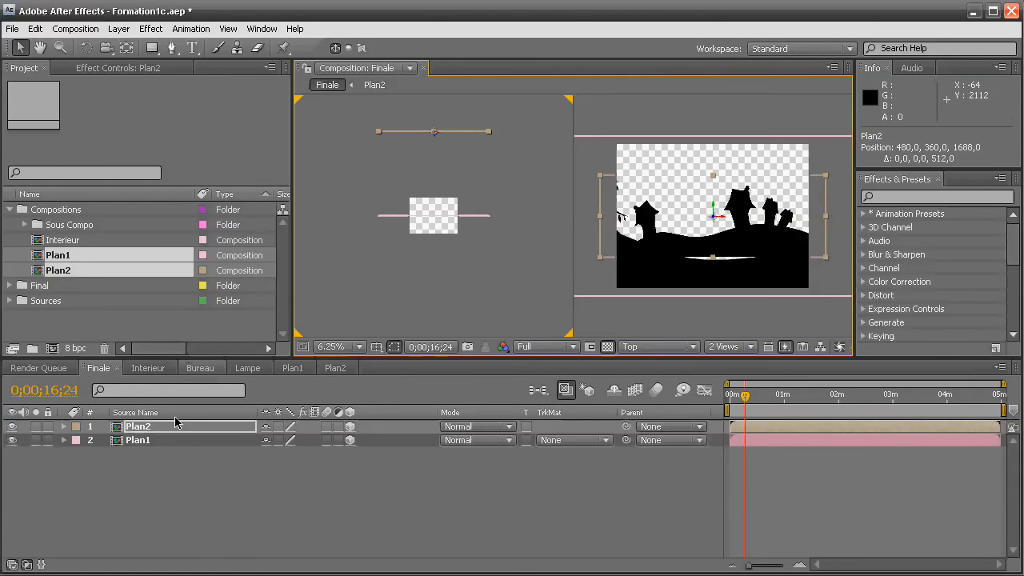
# Expand Plan2's transform properties to examine its Position, then collapse the layer.
pyautogui.click(63, 426)
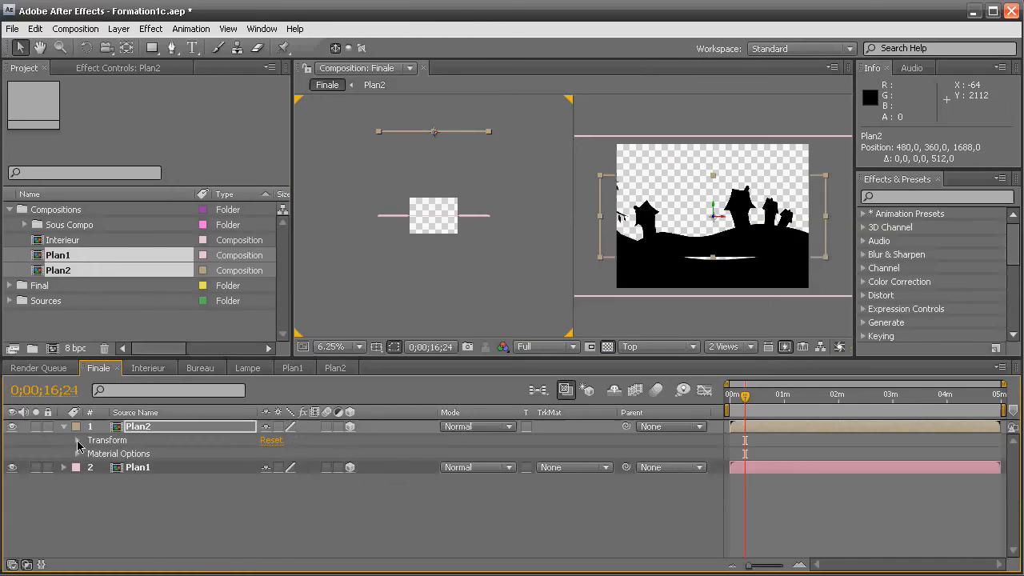
pyautogui.click(77, 440)
pyautogui.click(133, 468)
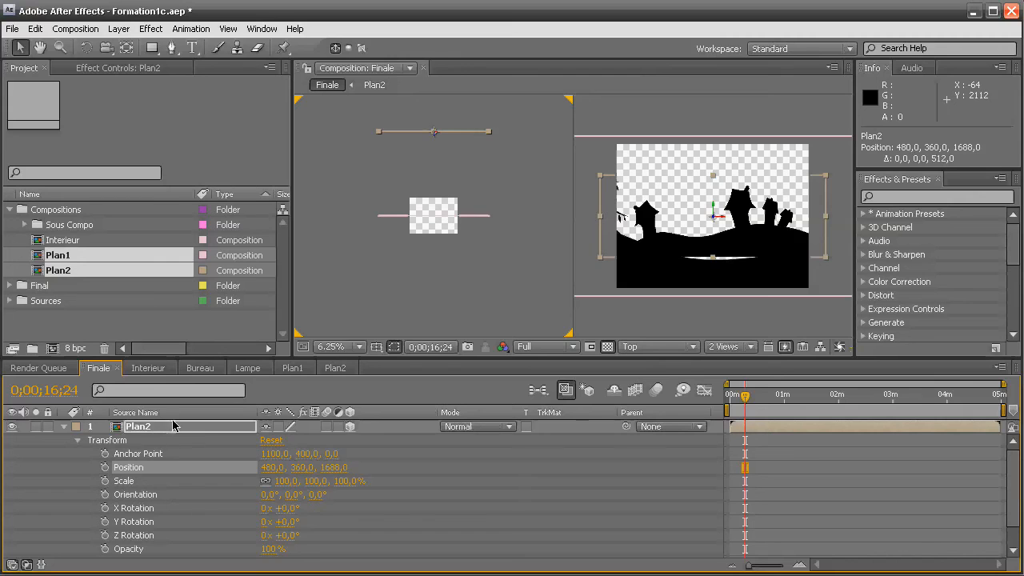
pyautogui.click(66, 428)
# Expand Plan1's transform properties and switch 3D off for the Plan1 and Plan2 layers.
pyautogui.click(64, 440)
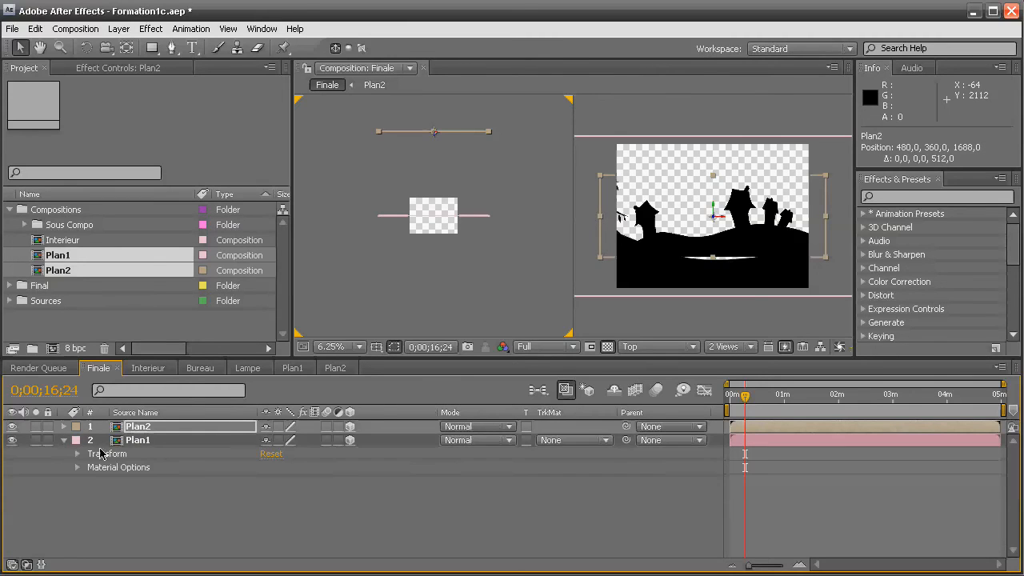
pyautogui.click(148, 440)
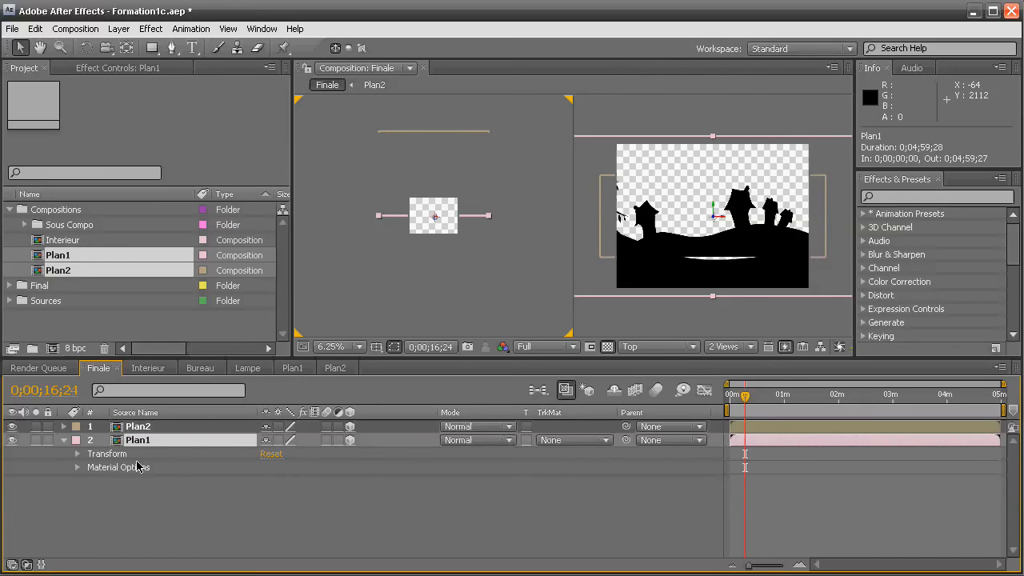
pyautogui.click(78, 454)
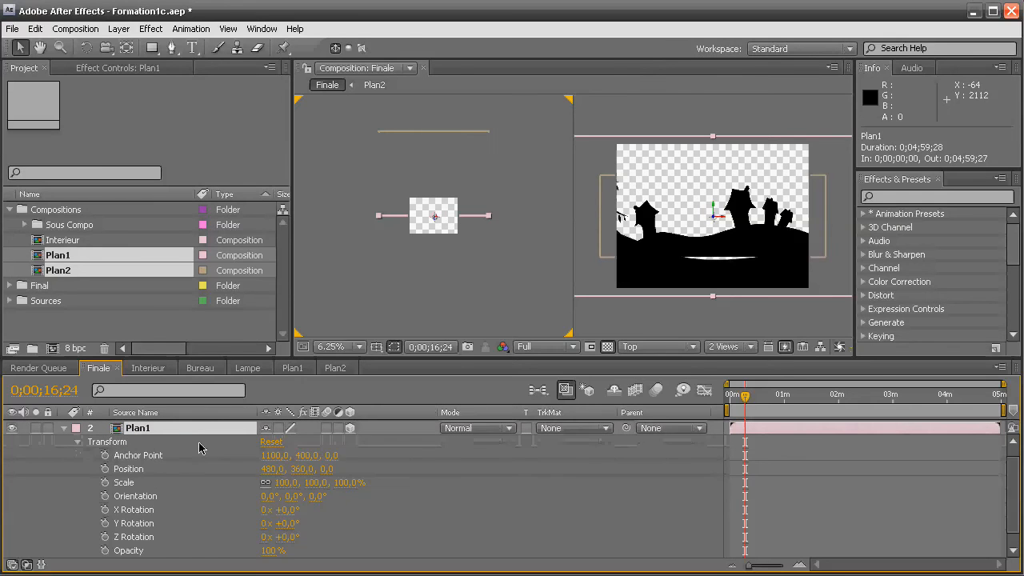
pyautogui.click(350, 432)
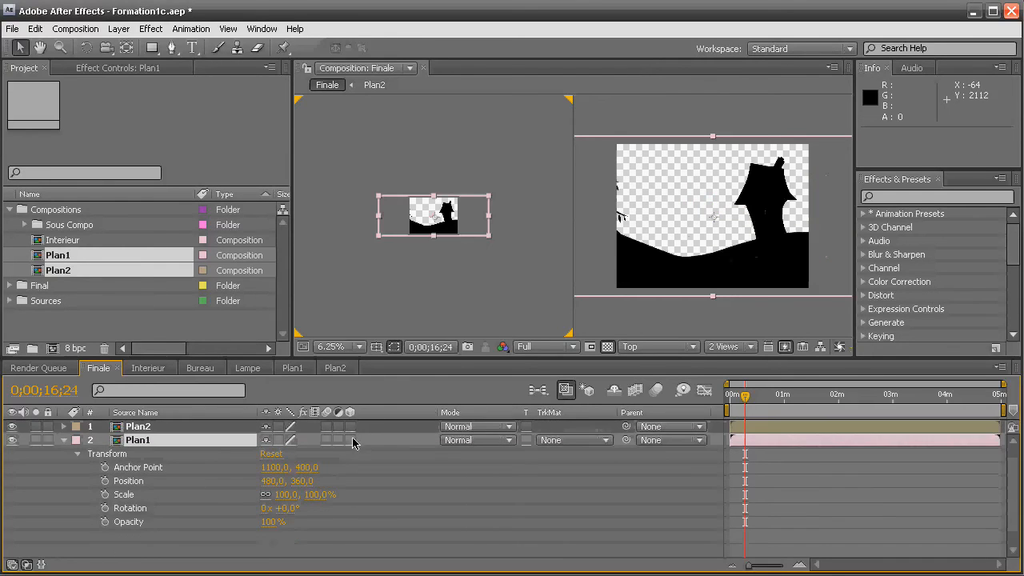
# Toggle Plan1's 3D switch to compare its transform properties, enable 3D for both Plan1 and Plan2, and collapse Plan1's properties.
pyautogui.click(350, 440)
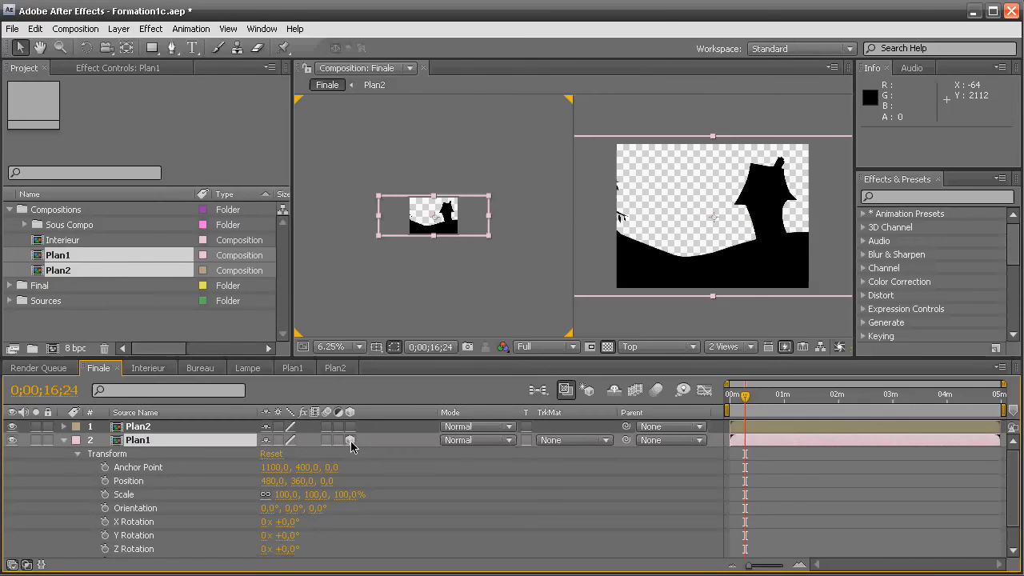
pyautogui.click(350, 441)
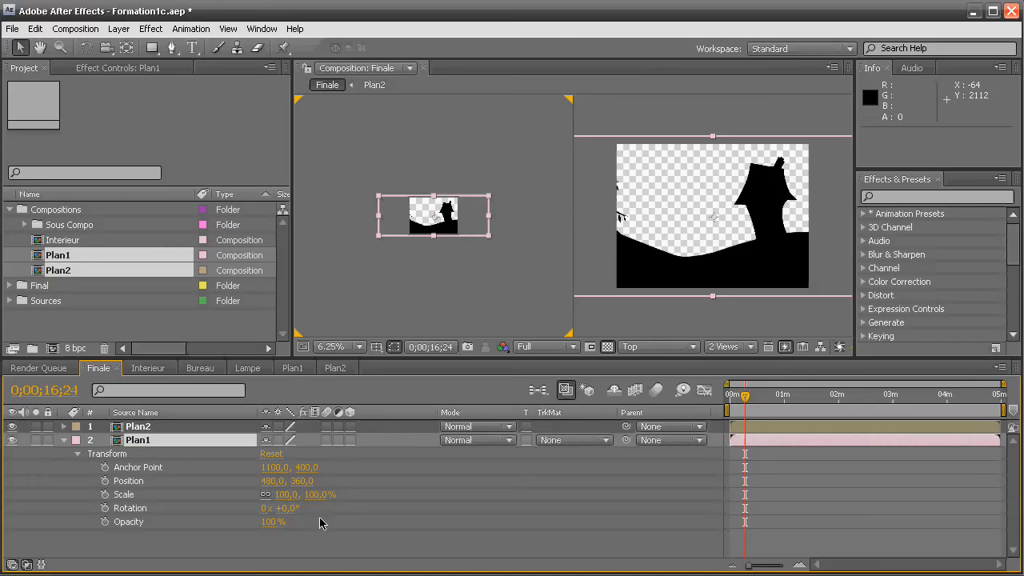
pyautogui.click(350, 441)
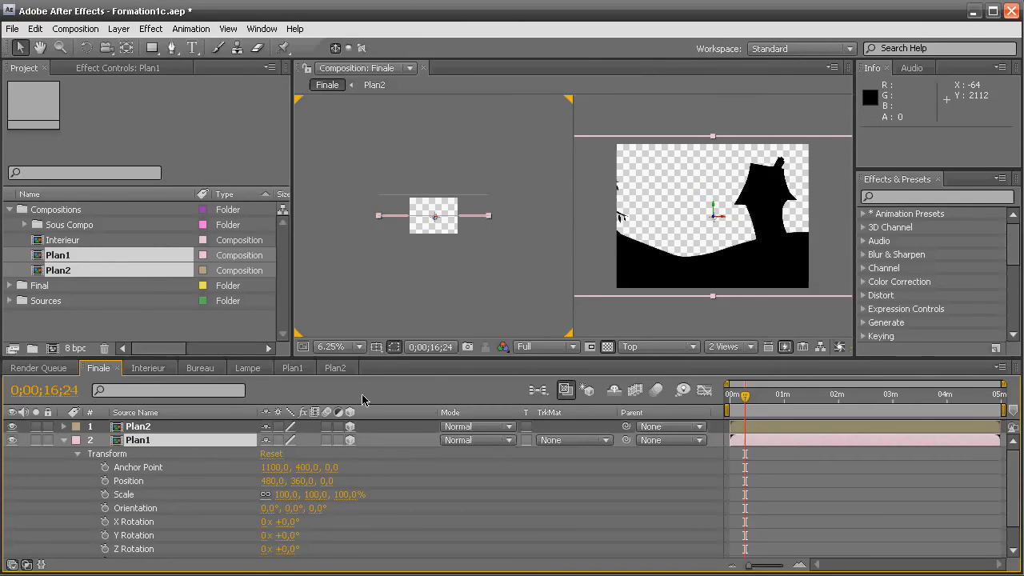
pyautogui.click(64, 440)
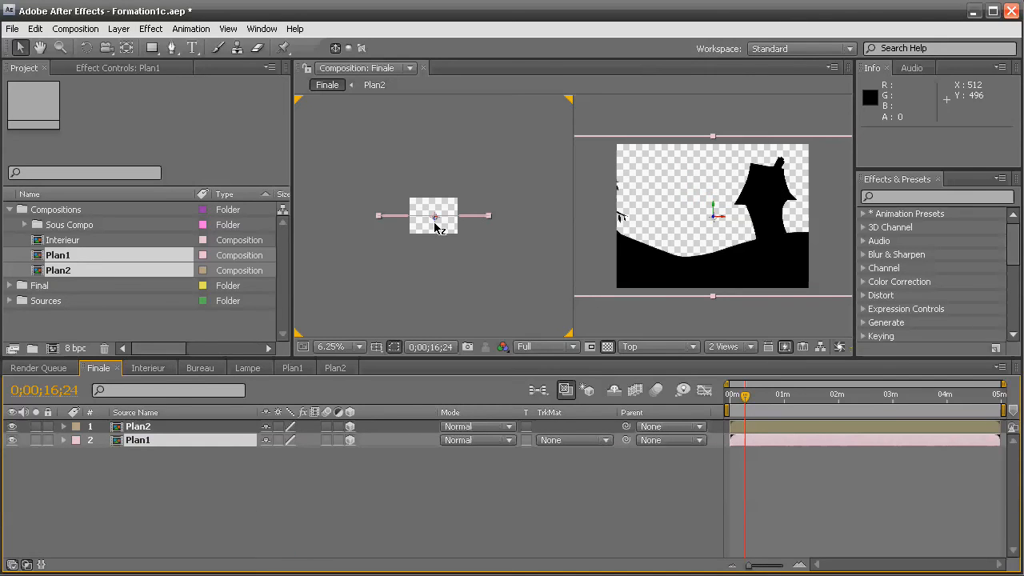
# In the Top view, move Plan1 forward to a Z position of -128 and Plan2 back to a Z position of 2288.
pyautogui.moveTo(436, 225); pyautogui.dragTo(221, 458)
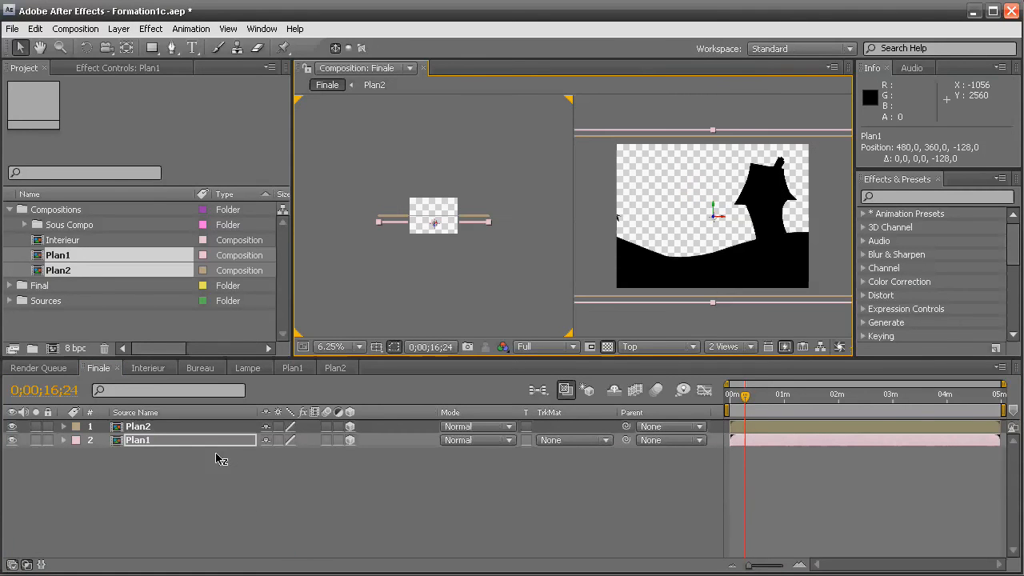
pyautogui.click(160, 426)
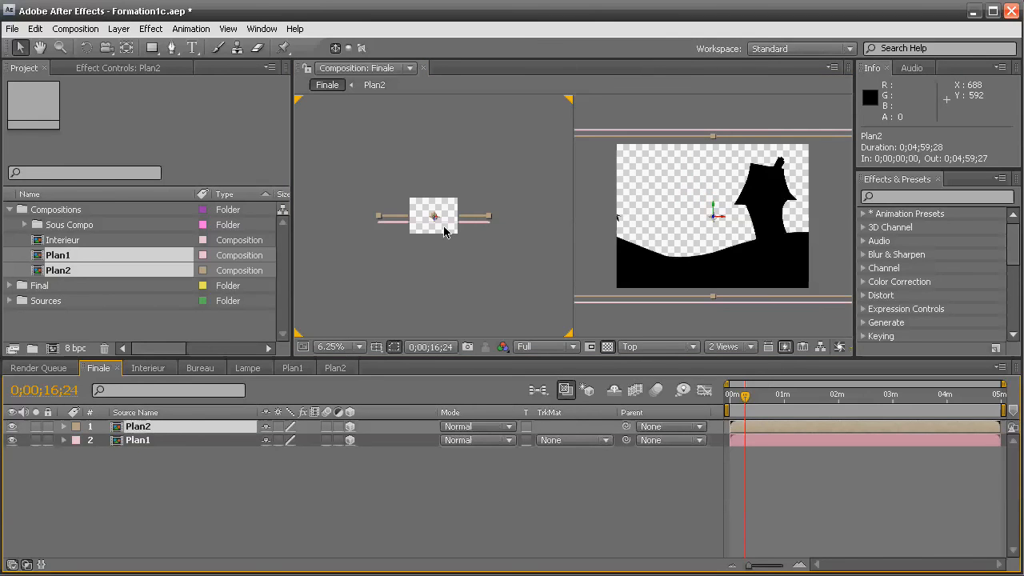
pyautogui.moveTo(436, 222); pyautogui.dragTo(433, 109)
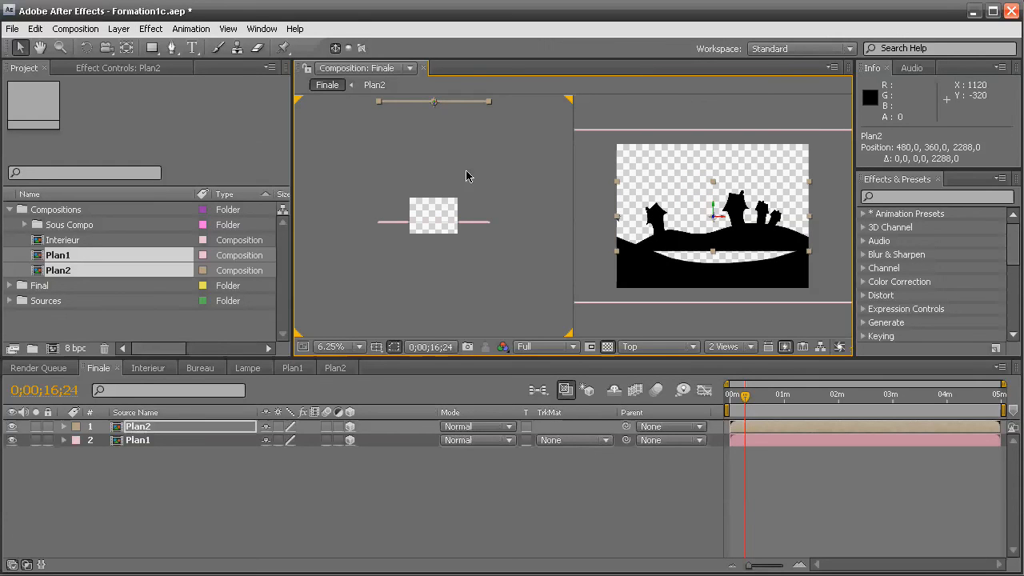
# Reposition Plan2 in the Active Camera view to about X 342.8, Y 552.1, closing the gap above Plan1's ground, and deselect it.
pyautogui.moveTo(738, 238); pyautogui.dragTo(726, 255)
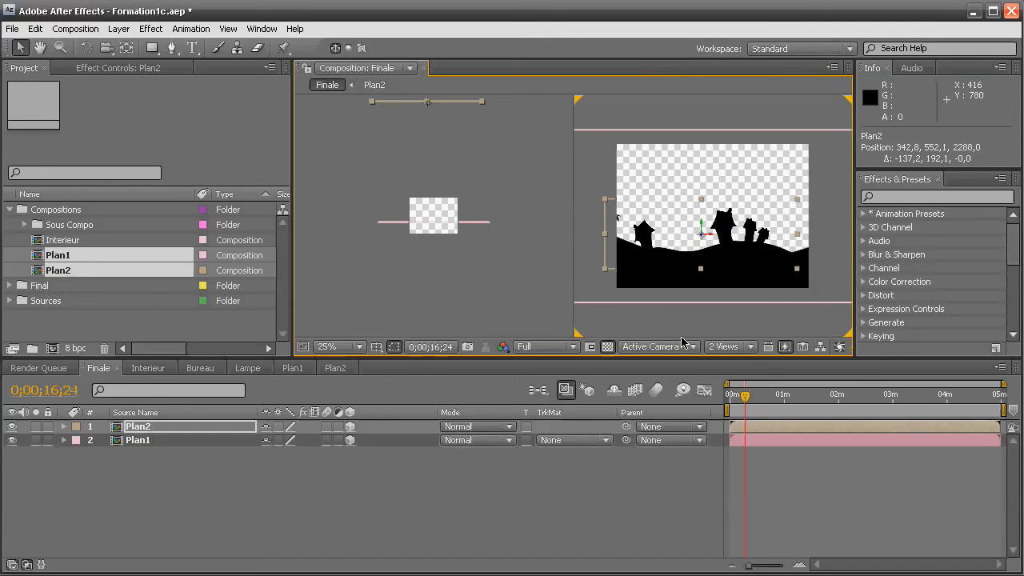
pyautogui.click(407, 534)
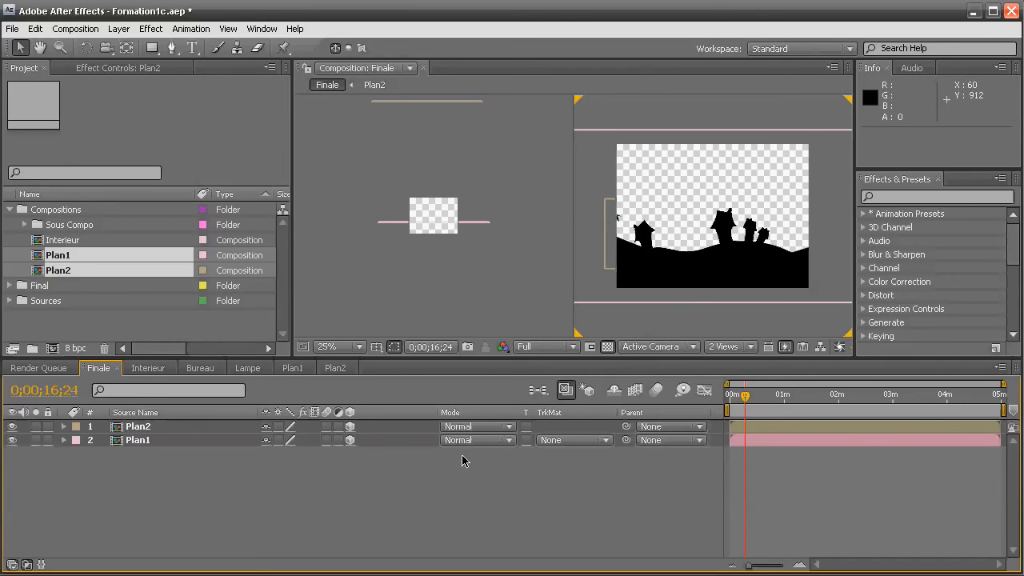
# Reorder the layers in the Finale timeline so that Plan2 sits below Plan1.
pyautogui.click(162, 435)
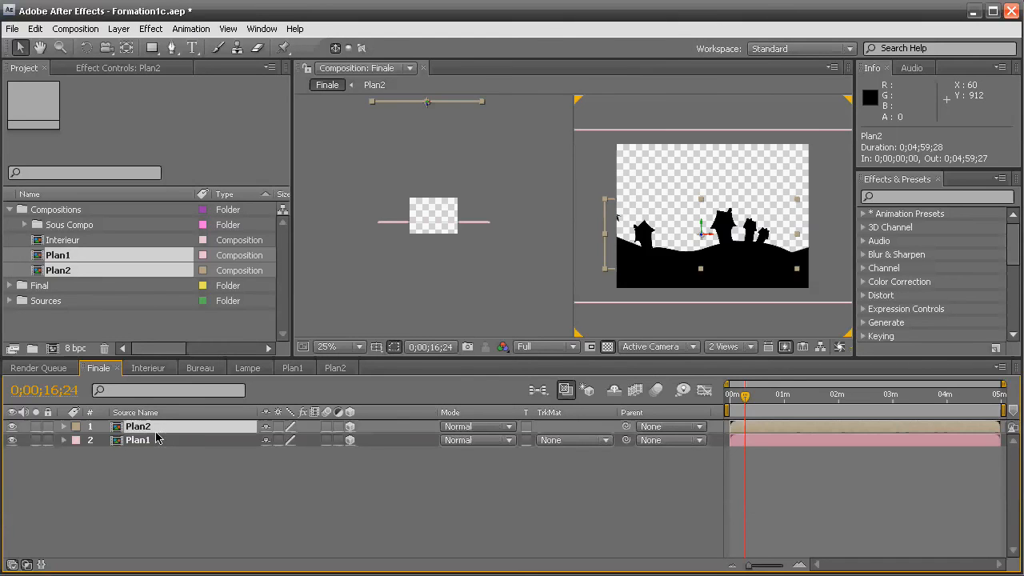
pyautogui.click(157, 429)
pyautogui.moveTo(157, 430); pyautogui.dragTo(161, 454)
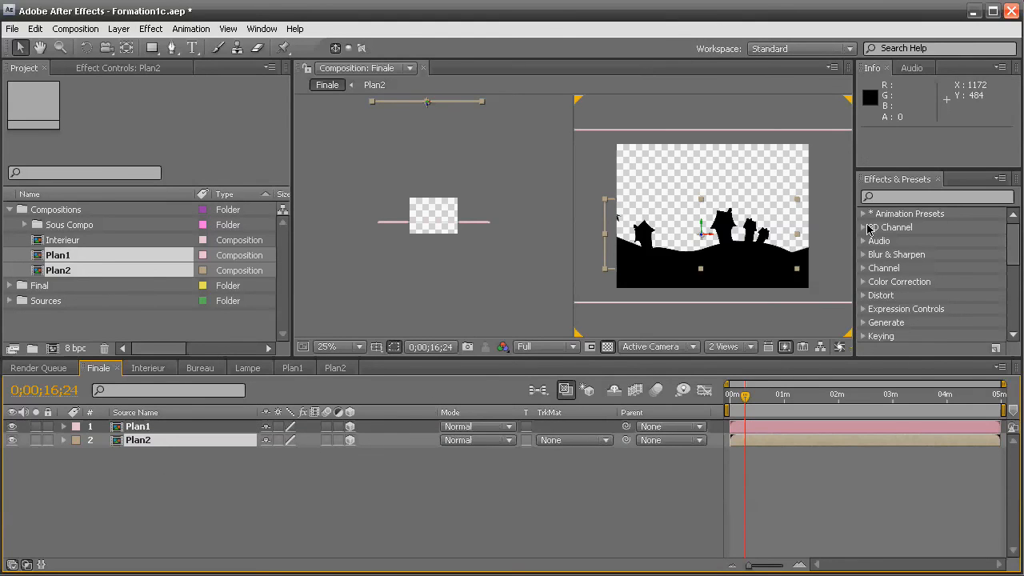
# Search the effects for "tint" and apply the Tint effect to the Plan2 layer.
pyautogui.click(902, 196)
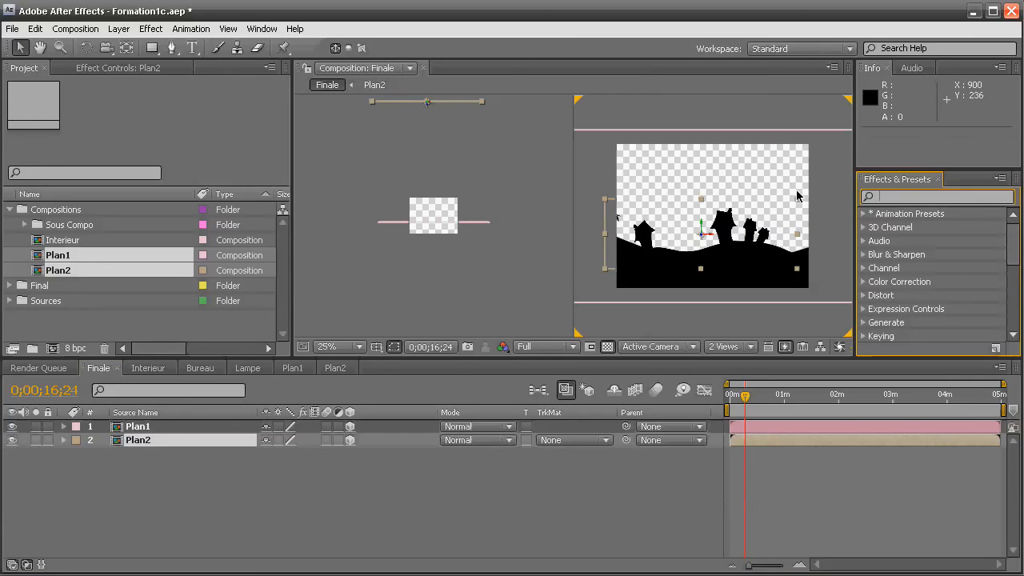
pyautogui.write('tint')
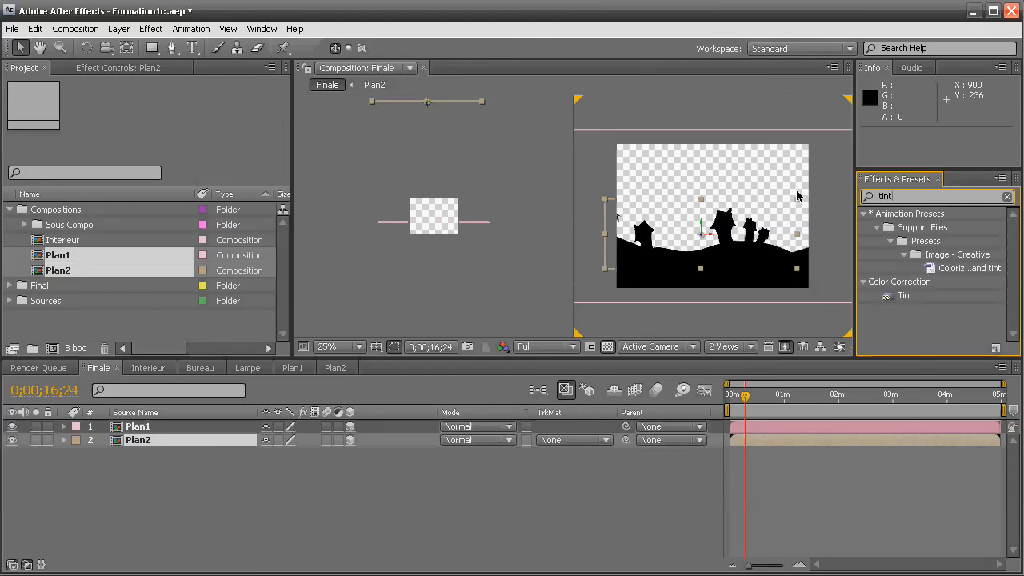
pyautogui.moveTo(905, 296); pyautogui.dragTo(158, 451)
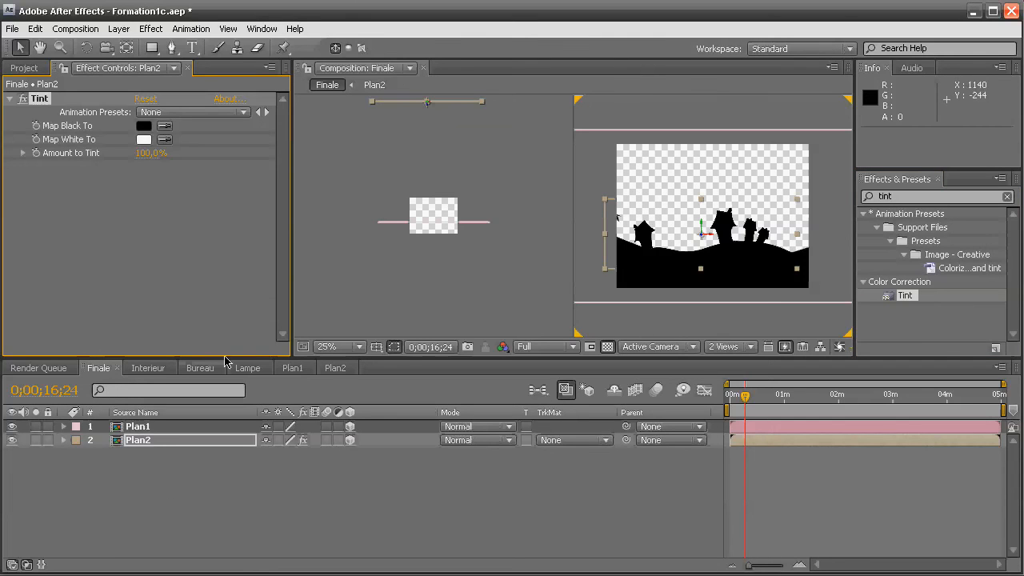
pyautogui.click(23, 68)
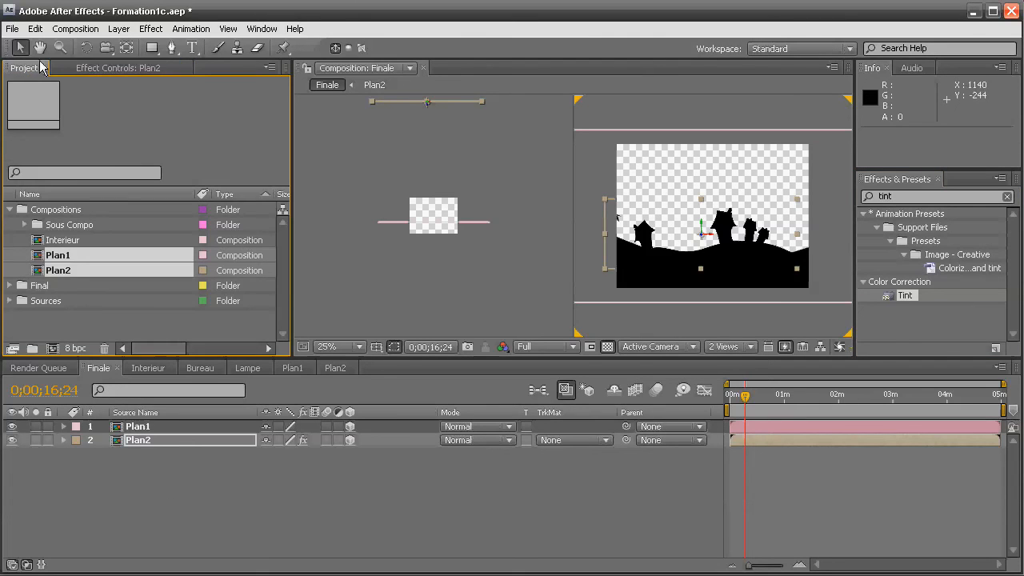
pyautogui.click(96, 68)
pyautogui.click(28, 68)
pyautogui.click(83, 70)
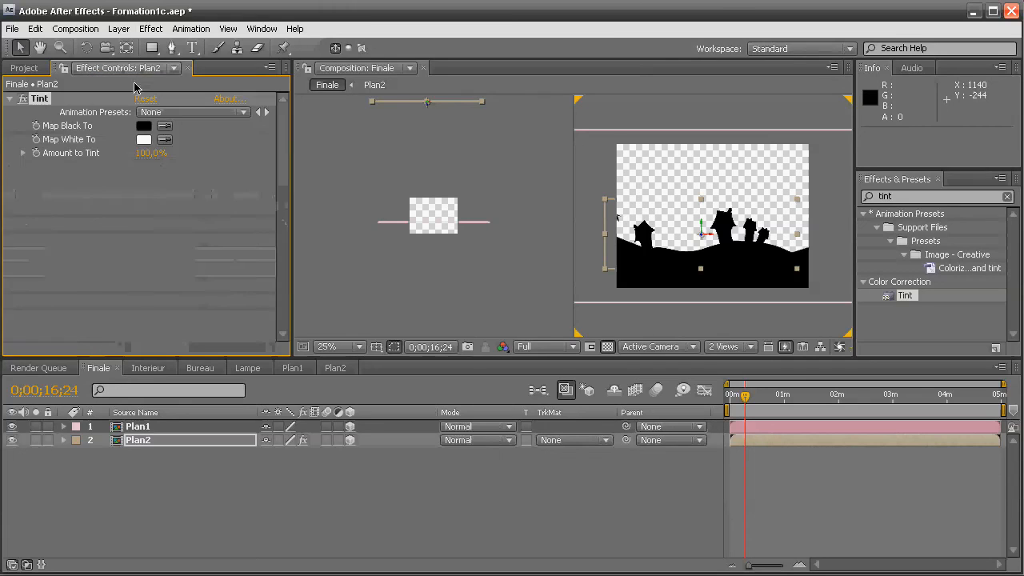
# Set the Tint effect's Map Black To colour on Plan2 to a dark blue and deselect the layer.
pyautogui.click(145, 128)
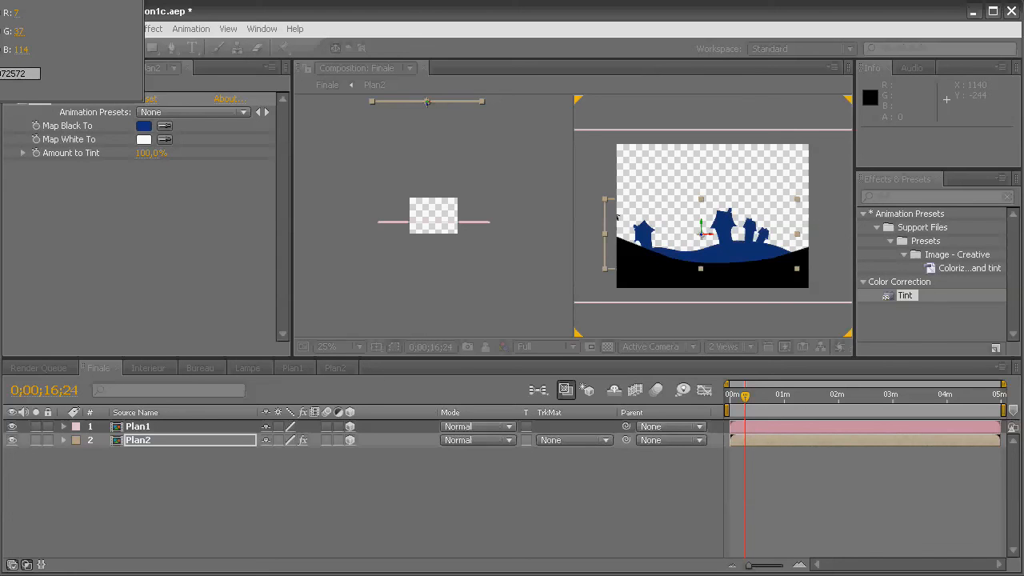
pyautogui.press('Return')
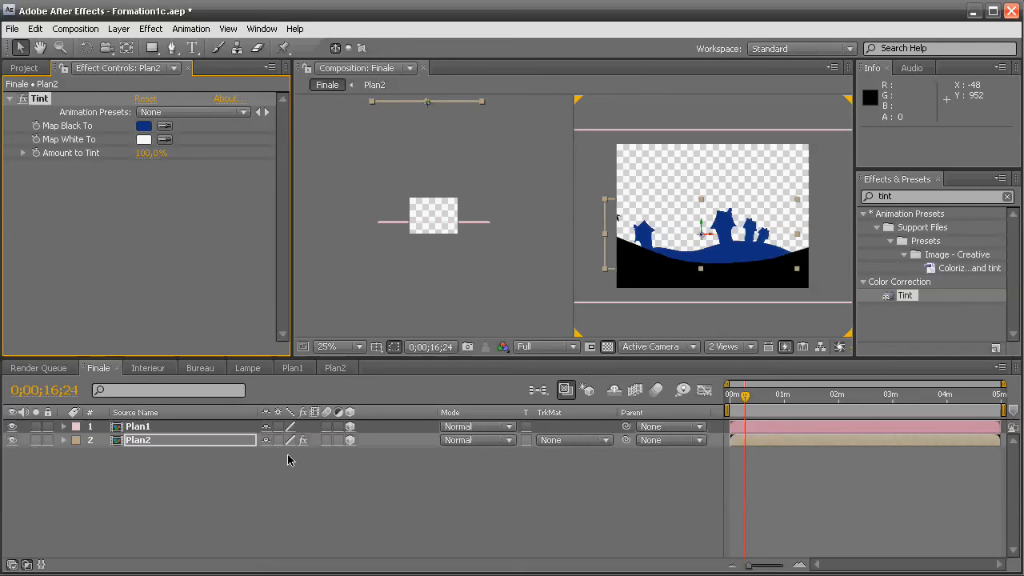
pyautogui.click(255, 512)
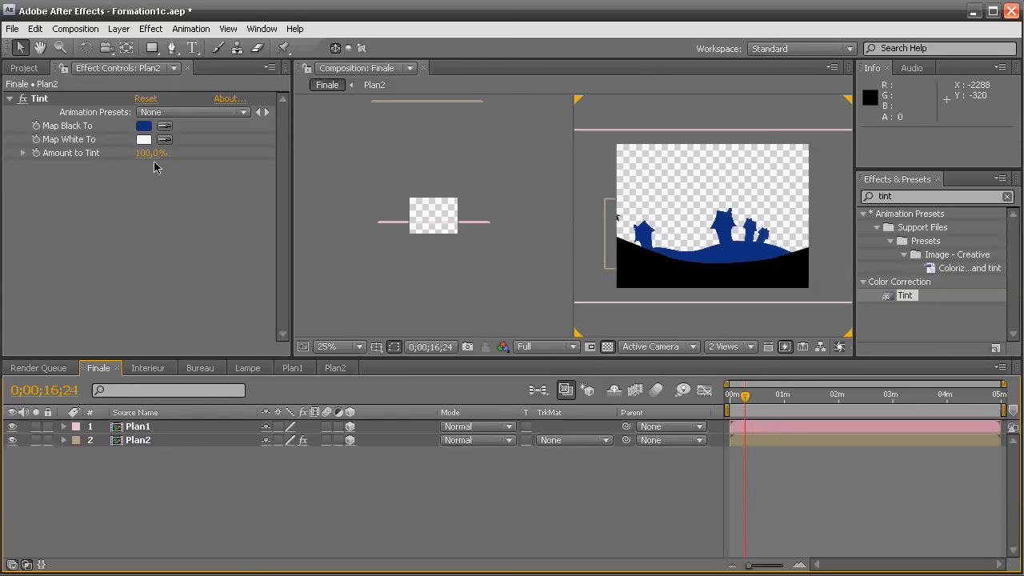
# Create a new camera layer in the Finale composition with the 50mm preset and depth of field enabled.
pyautogui.click(29, 68)
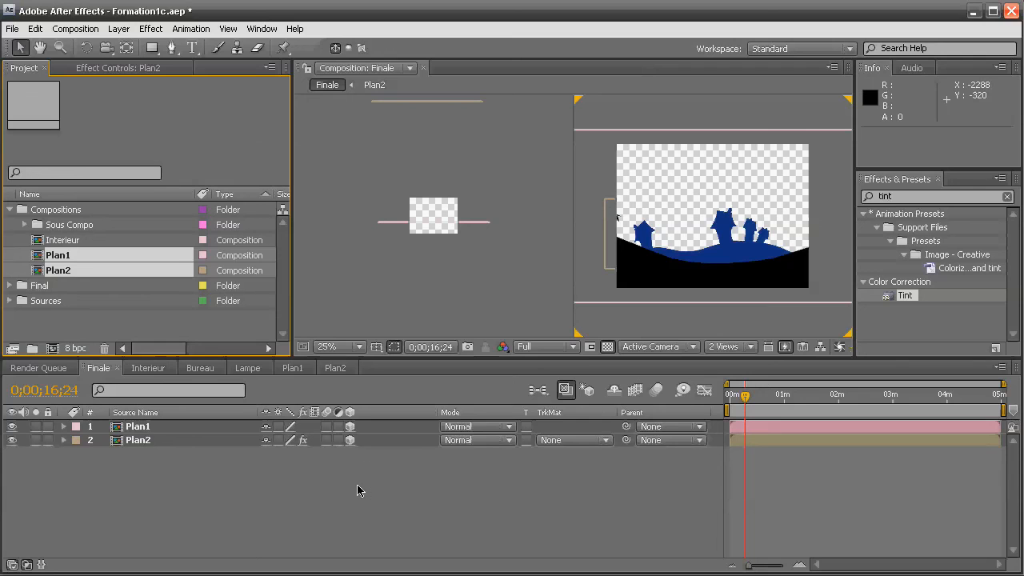
pyautogui.click(280, 524)
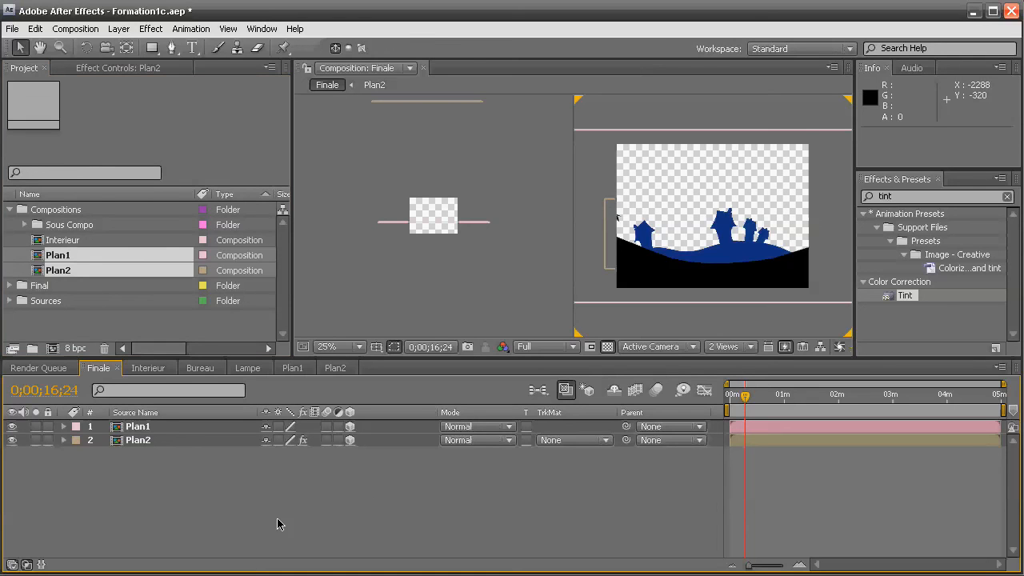
pyautogui.click(119, 30)
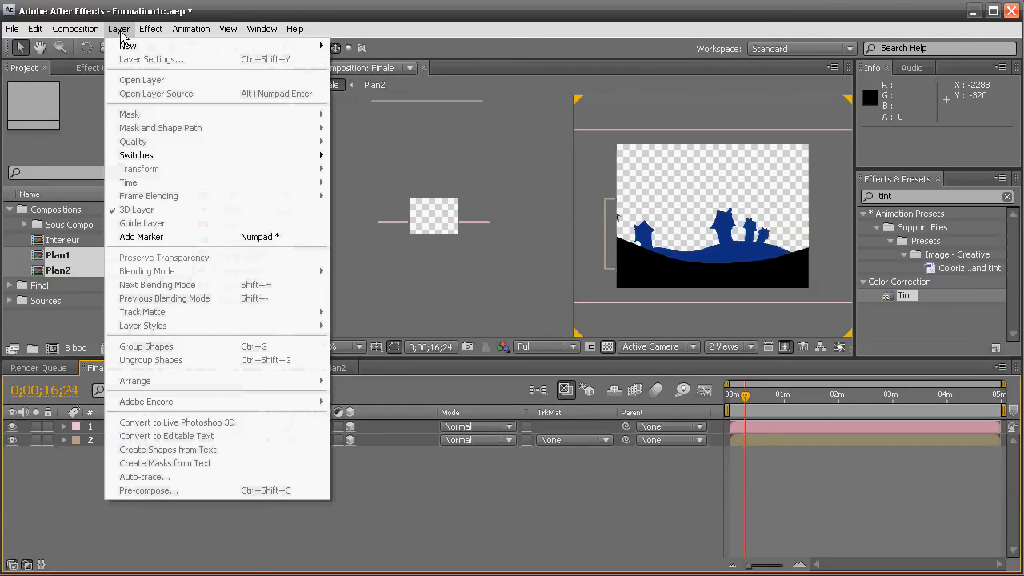
pyautogui.moveTo(128, 47)
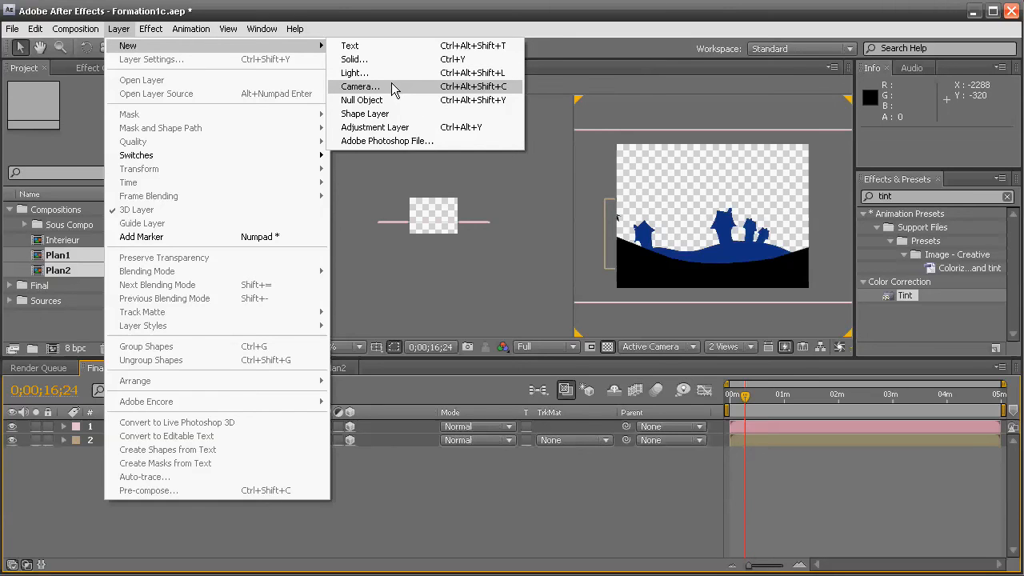
pyautogui.click(391, 84)
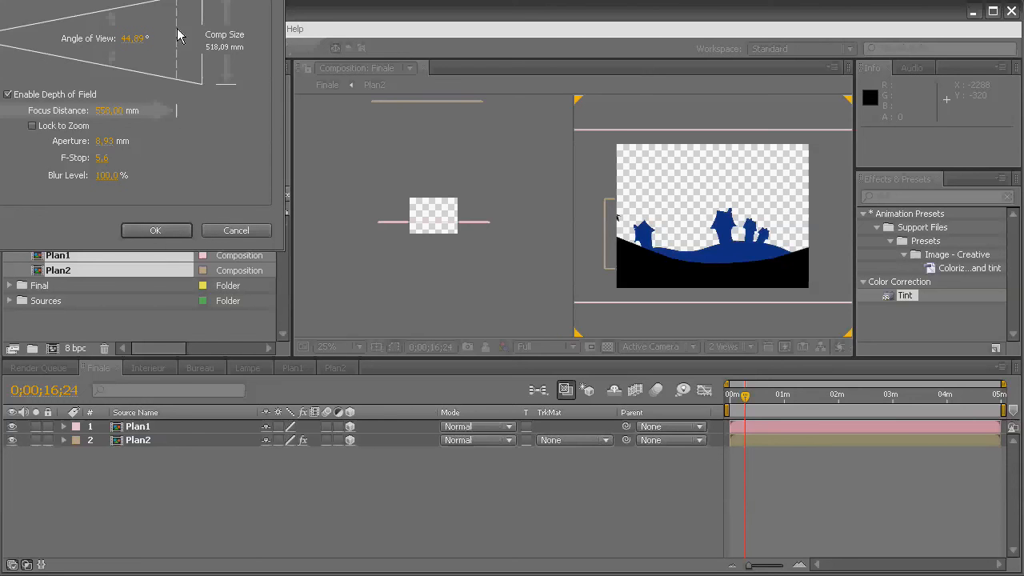
pyautogui.moveTo(161, 0); pyautogui.dragTo(474, 34)
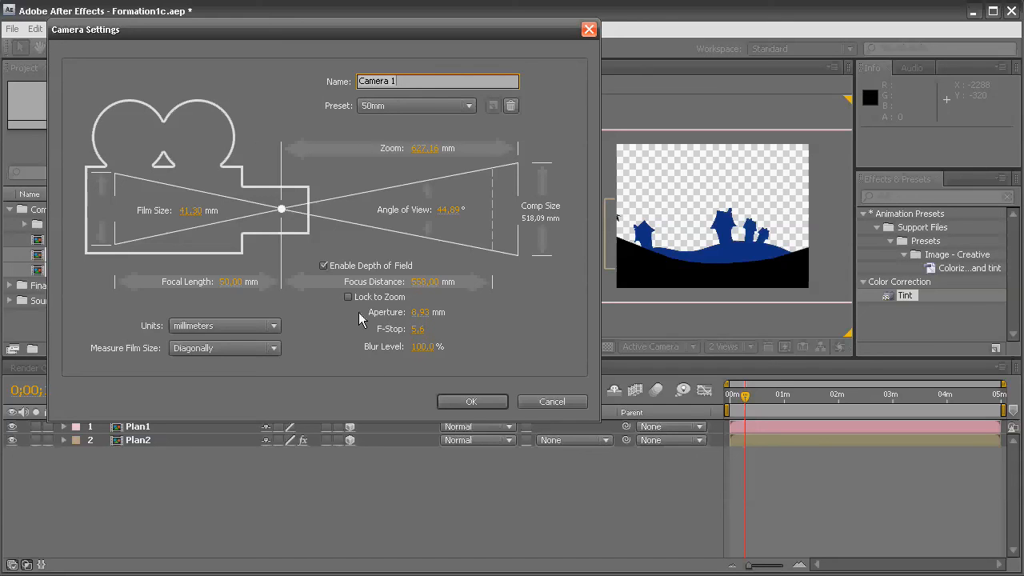
pyautogui.click(476, 402)
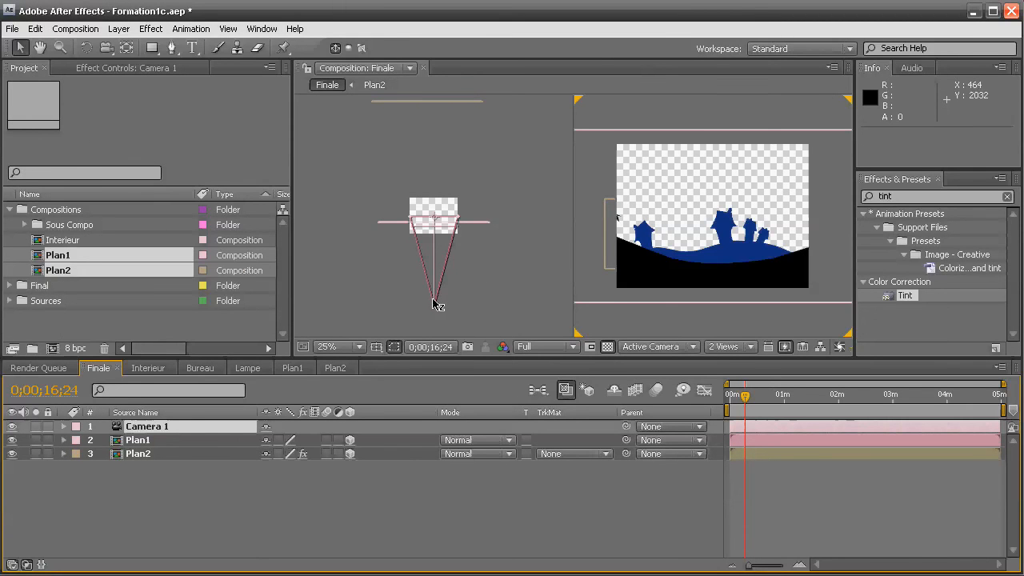
# Move the camera back along its Z axis in the Top view to about -2961.8.
pyautogui.moveTo(434, 304); pyautogui.dragTo(439, 363)
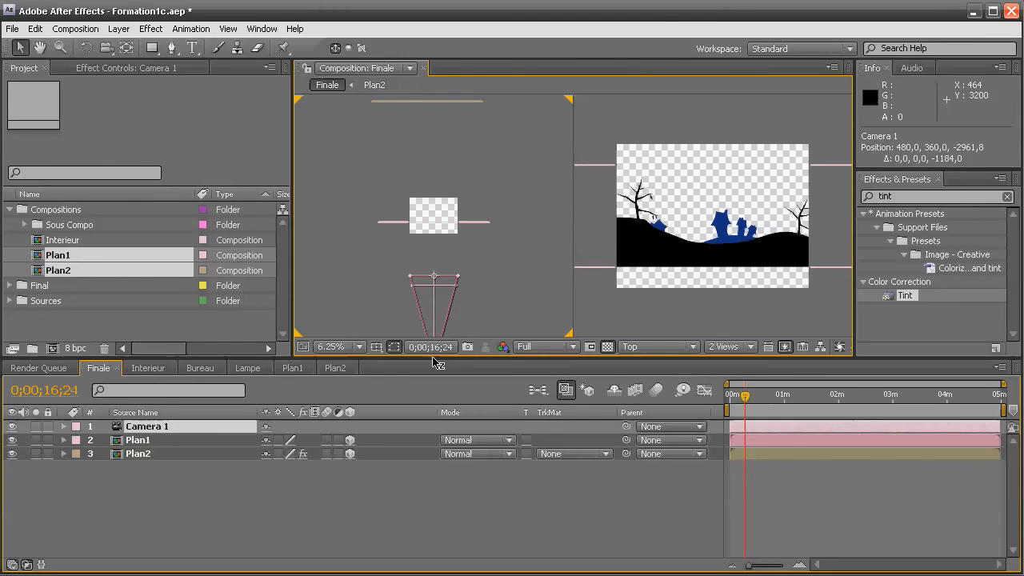